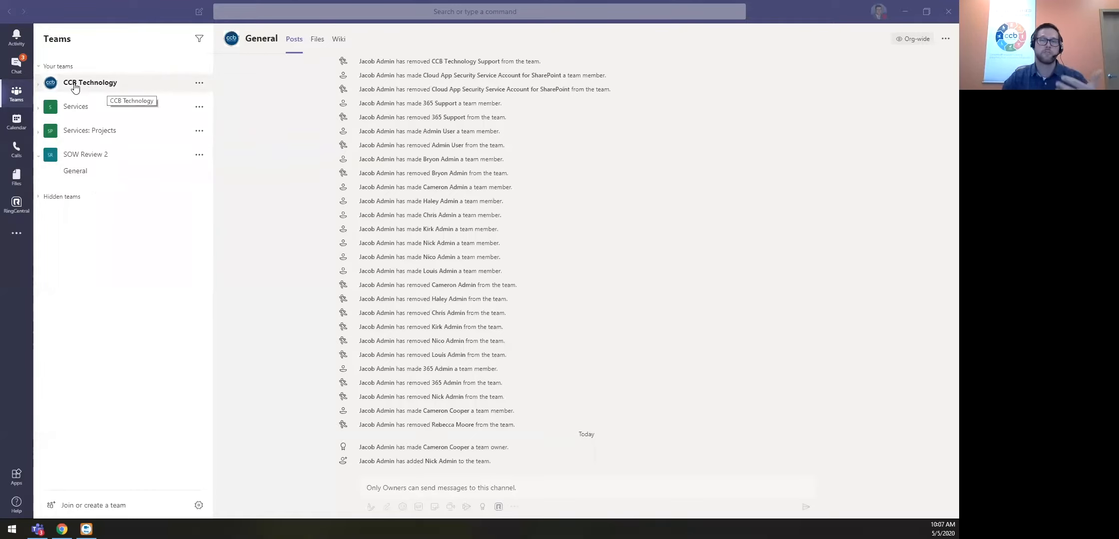
Expand the CCB Technology and Services: Projects teams in turn to examine their channels, collapsing each again.
click(39, 89)
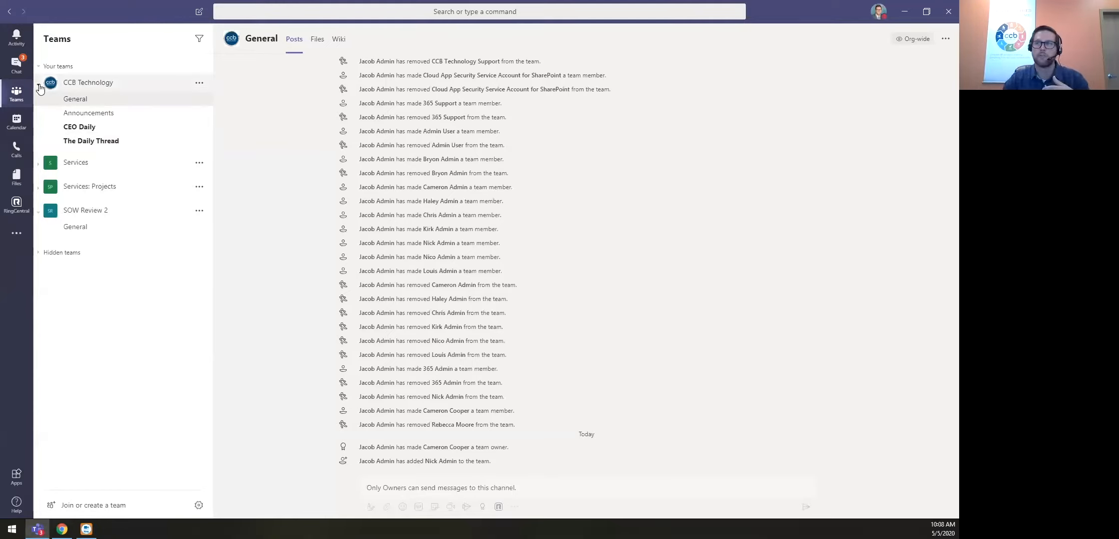
click(59, 89)
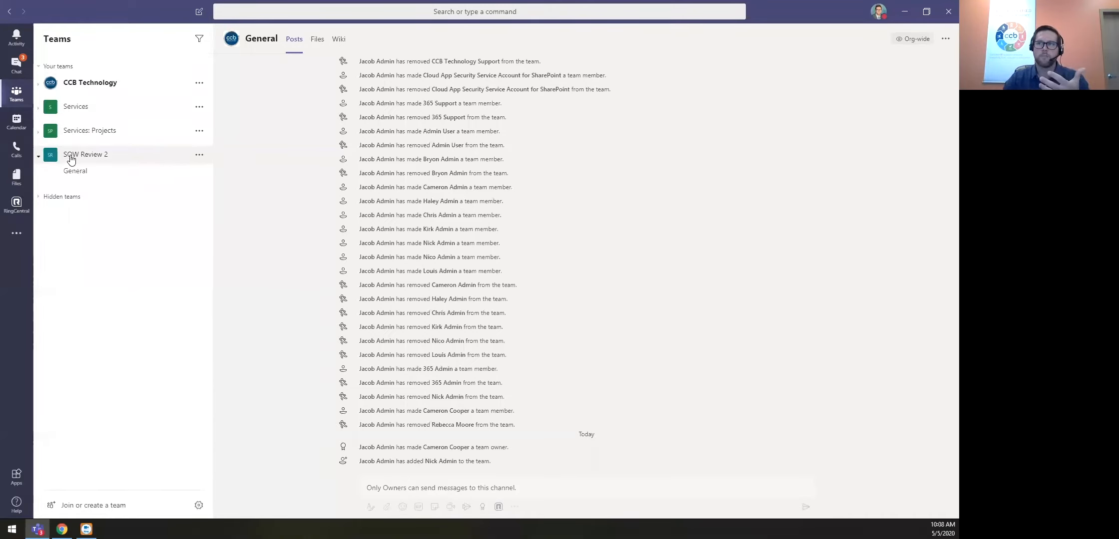
click(39, 134)
scroll(126, 206, down, 1)
scroll(126, 206, down, 3)
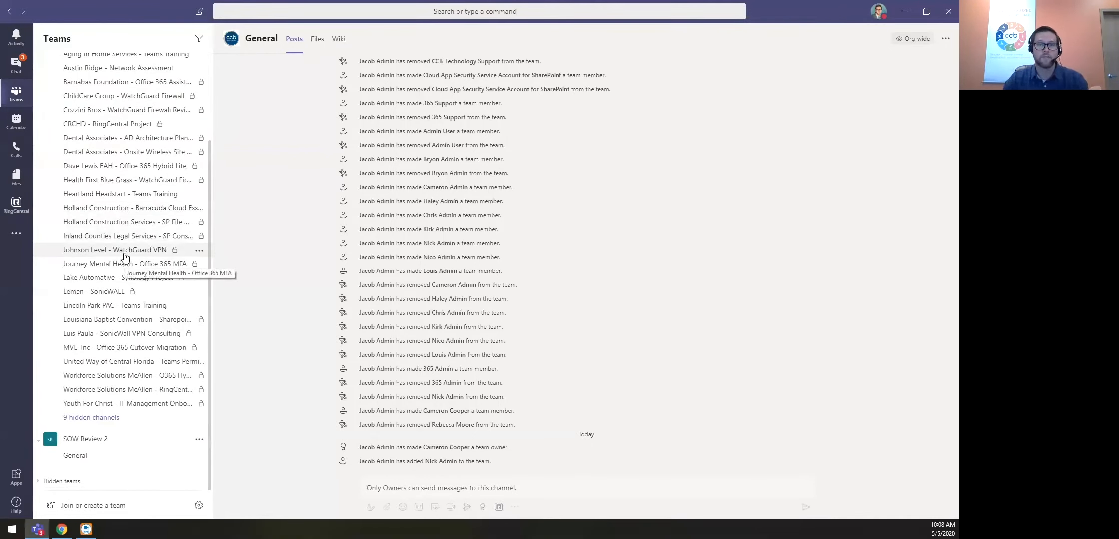
scroll(126, 221, up, 4)
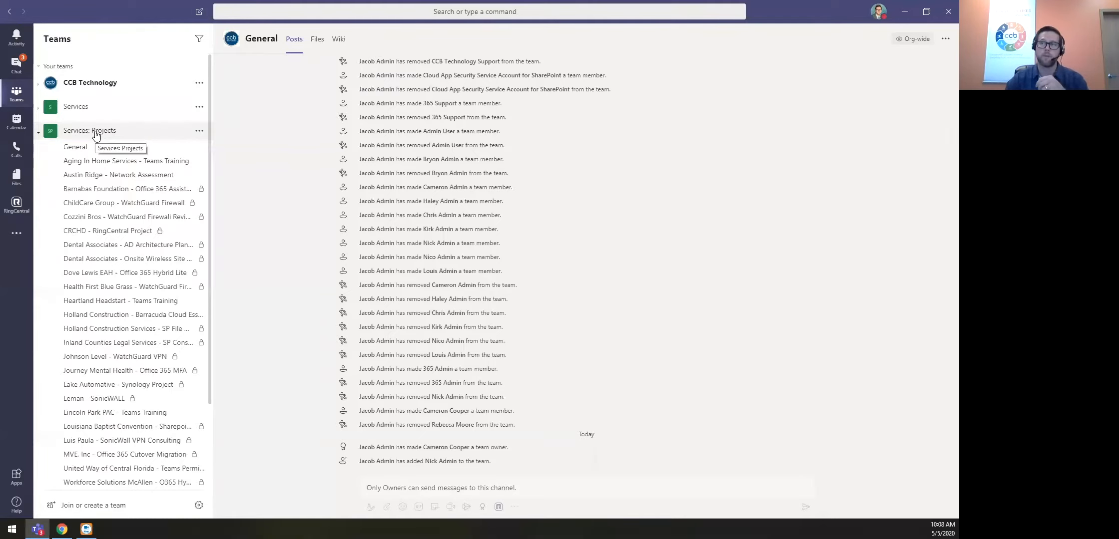
scroll(108, 170, down, 1)
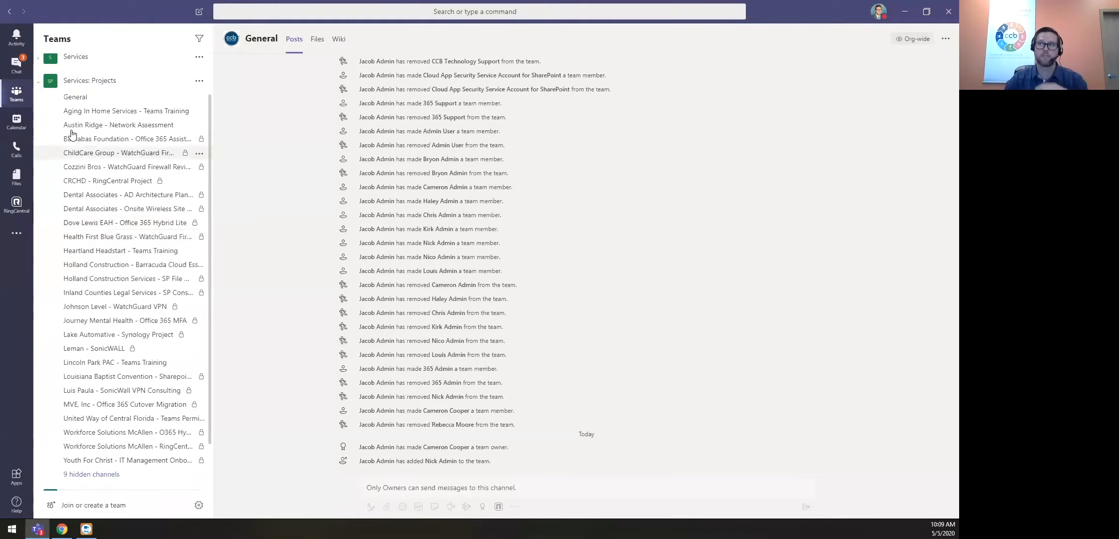
click(38, 84)
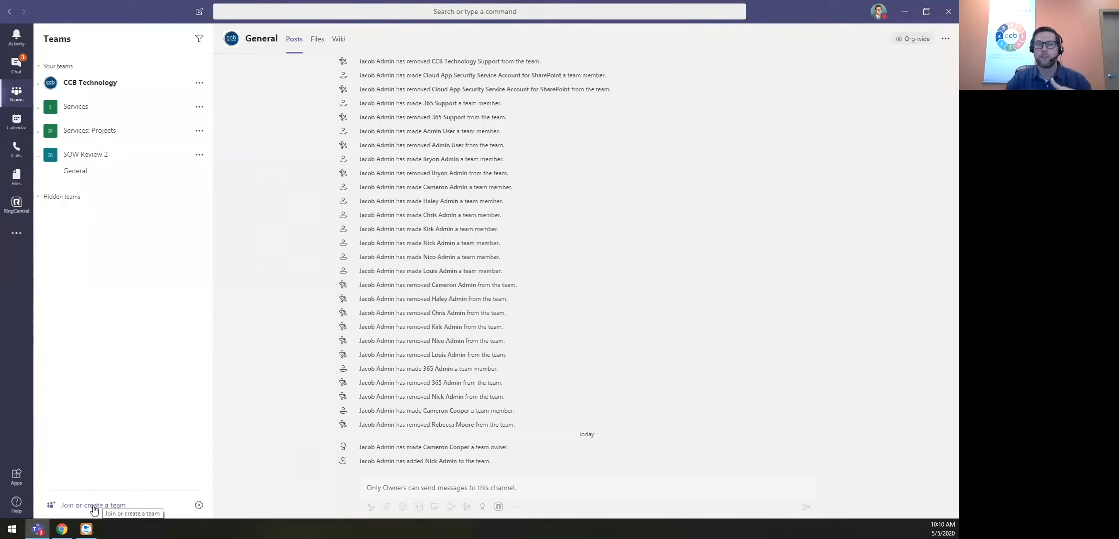
Create a private team from scratch named "Team Demo".
click(94, 506)
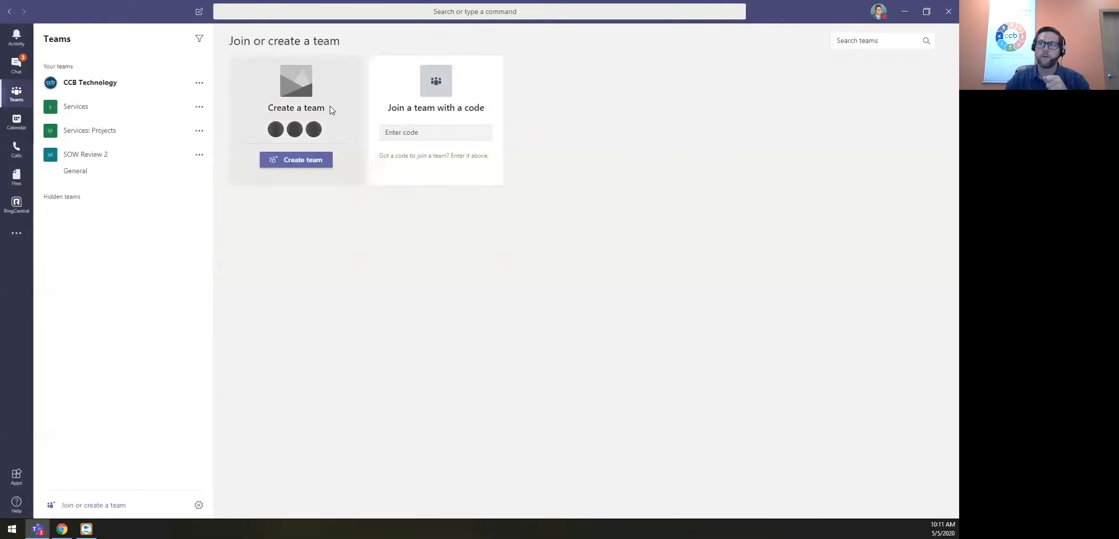
click(304, 163)
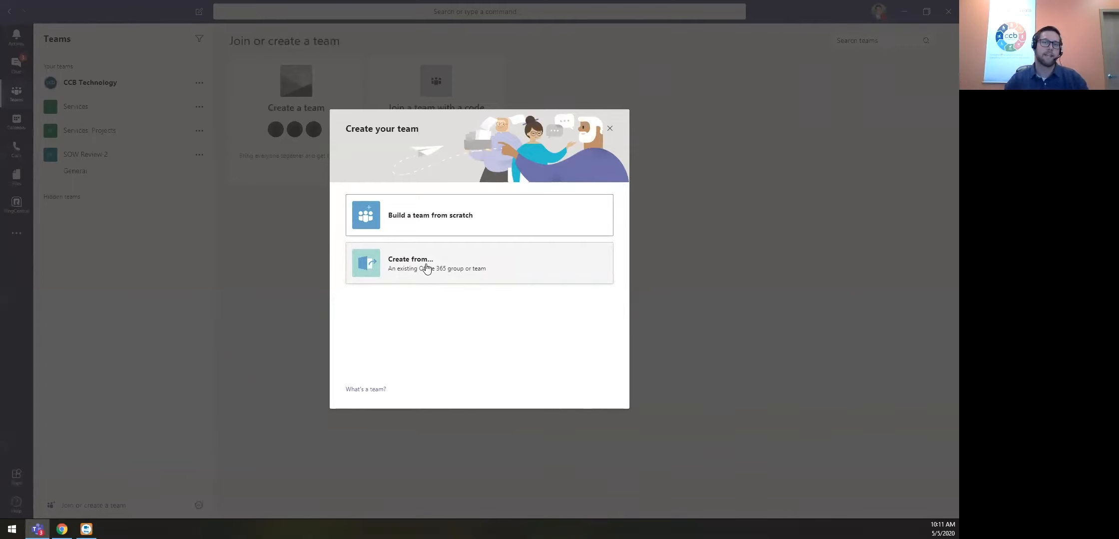
click(426, 227)
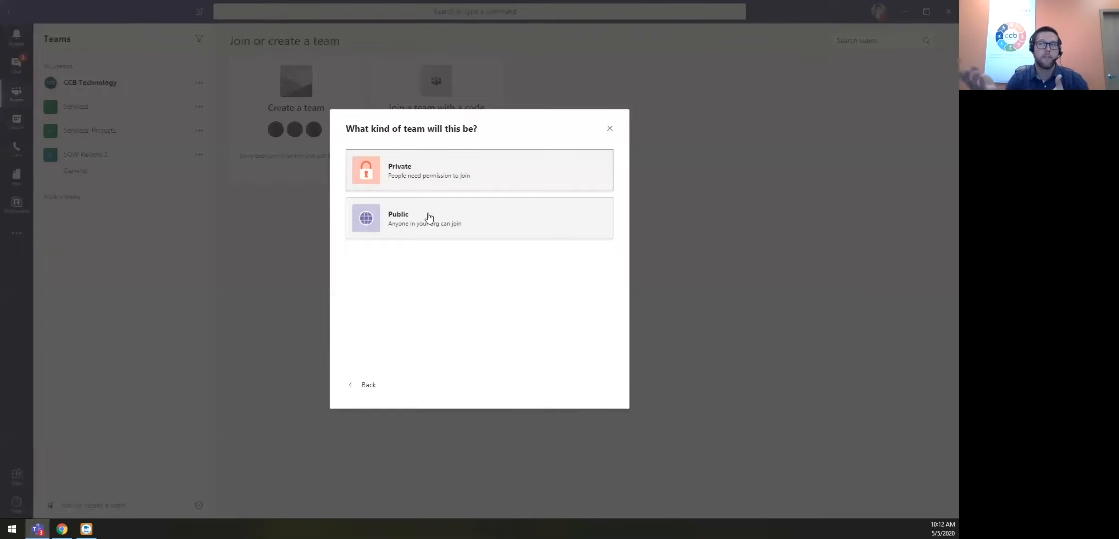
click(403, 169)
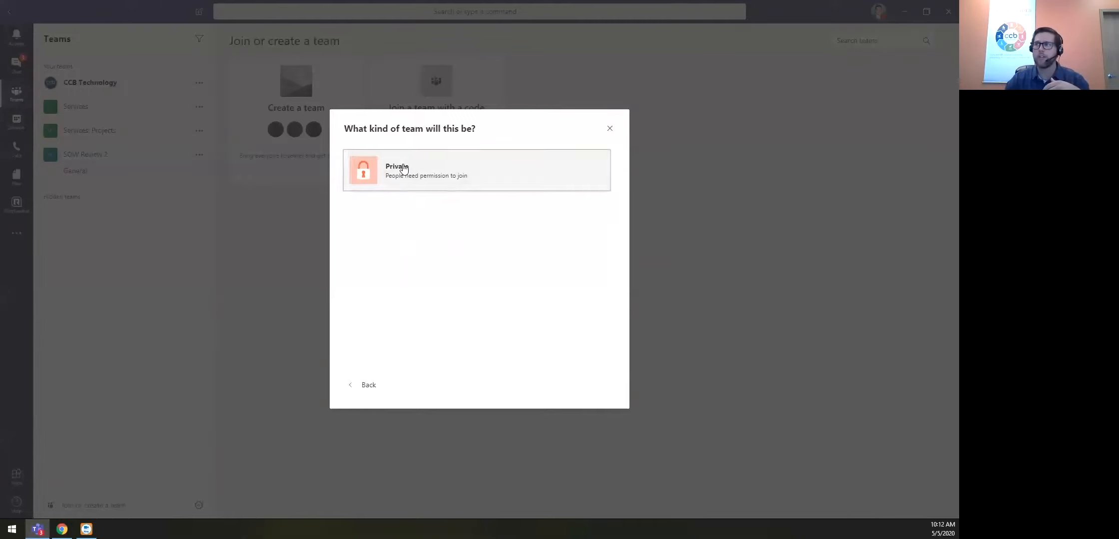
text(Te)
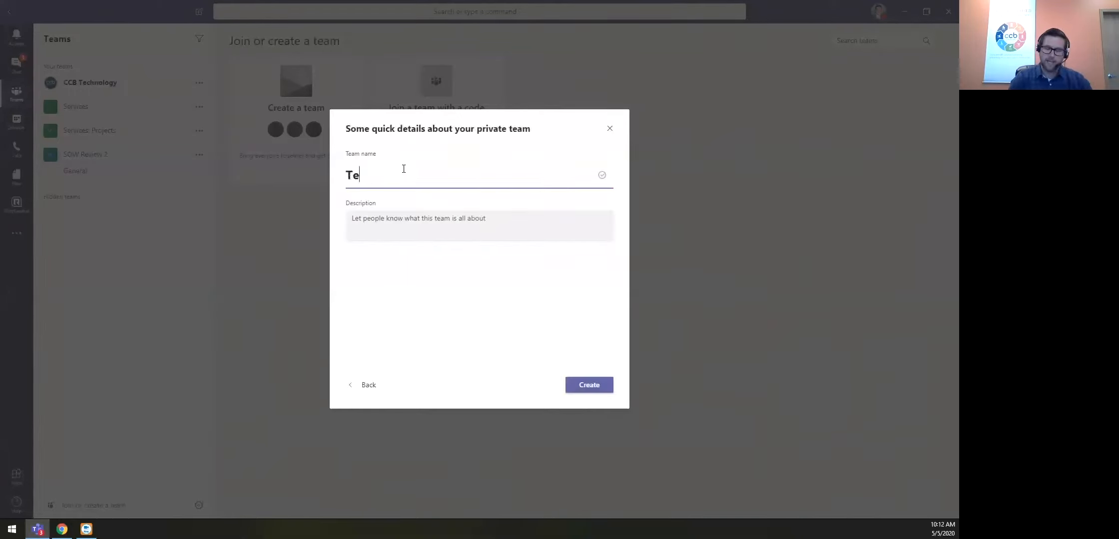
text(am Demo)
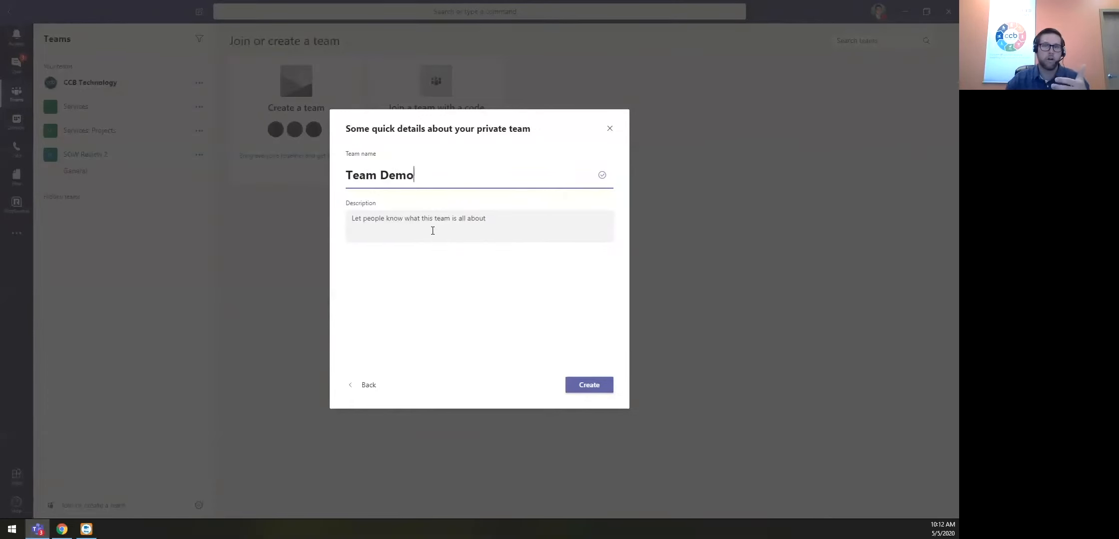
click(599, 390)
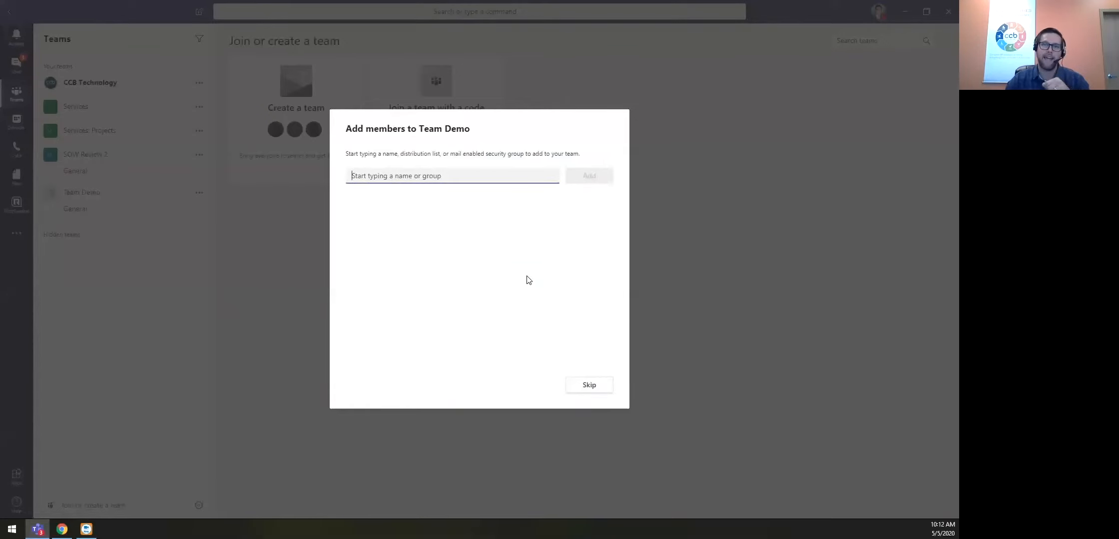
text(derek)
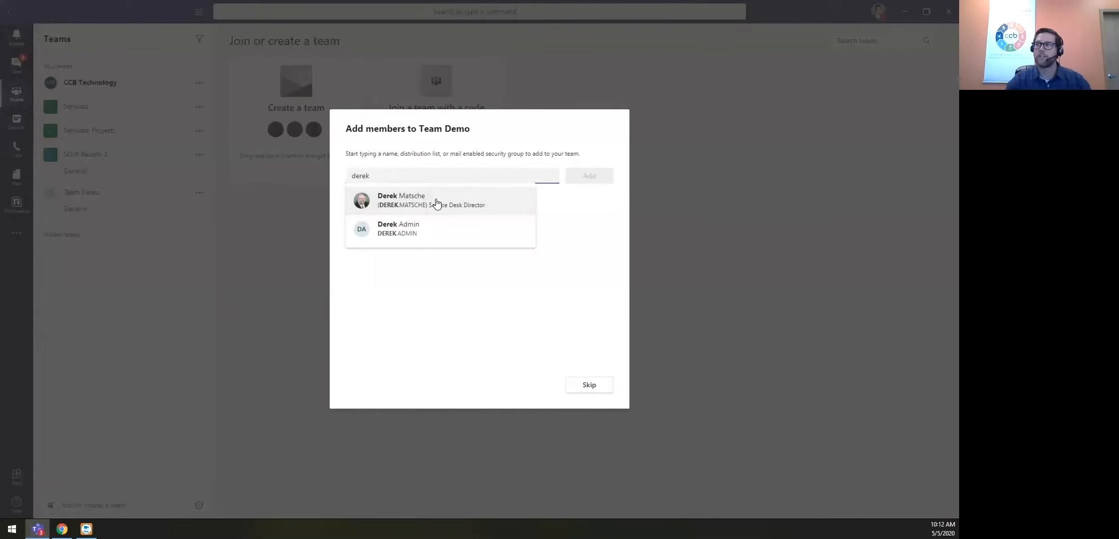
click(435, 202)
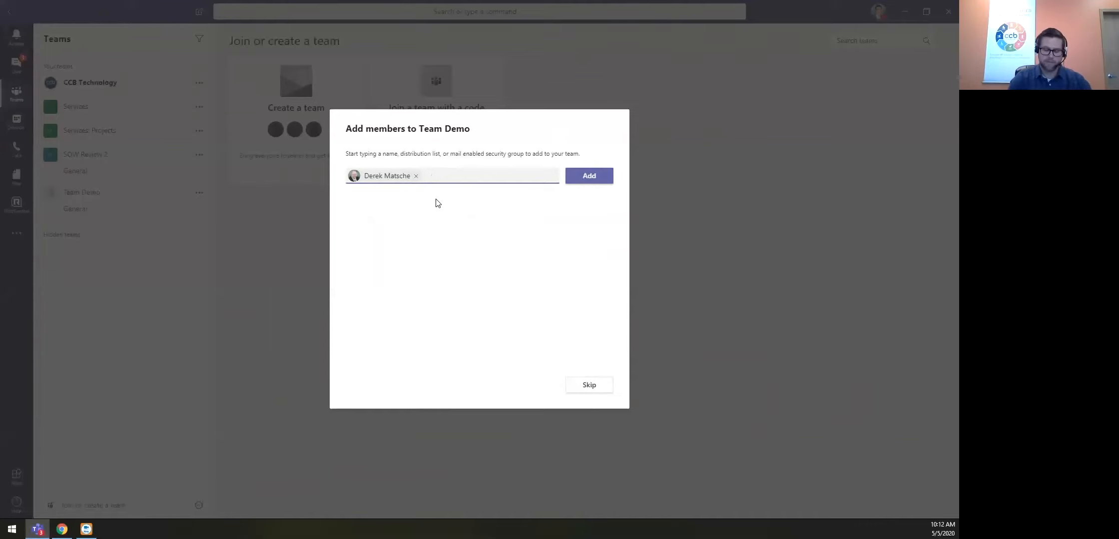
text(nik)
key(BackSpace)
key(BackSpace)
key(BackSpace)
text(jac)
key(Return)
key(BackSpace)
key(BackSpace)
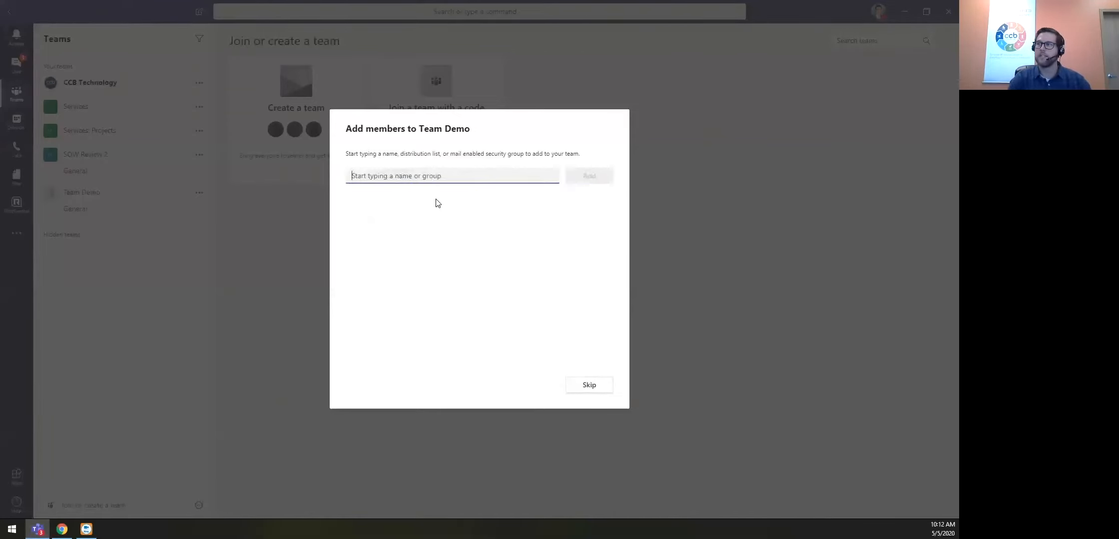
Add the Service Desk Director to Team Demo with the Member role and finish the team setup.
text(der)
key(Return)
text(tim)
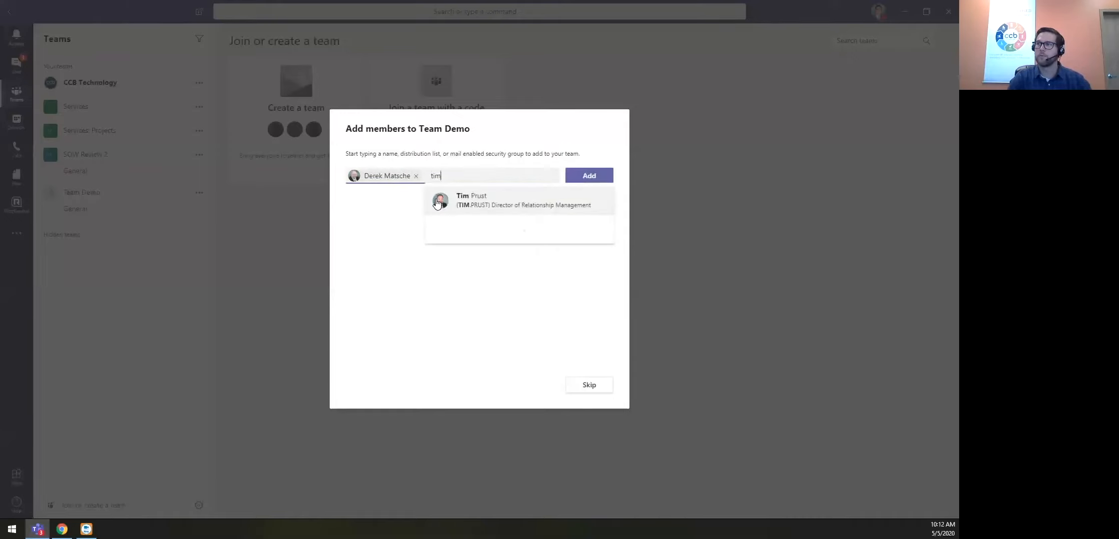
click(437, 202)
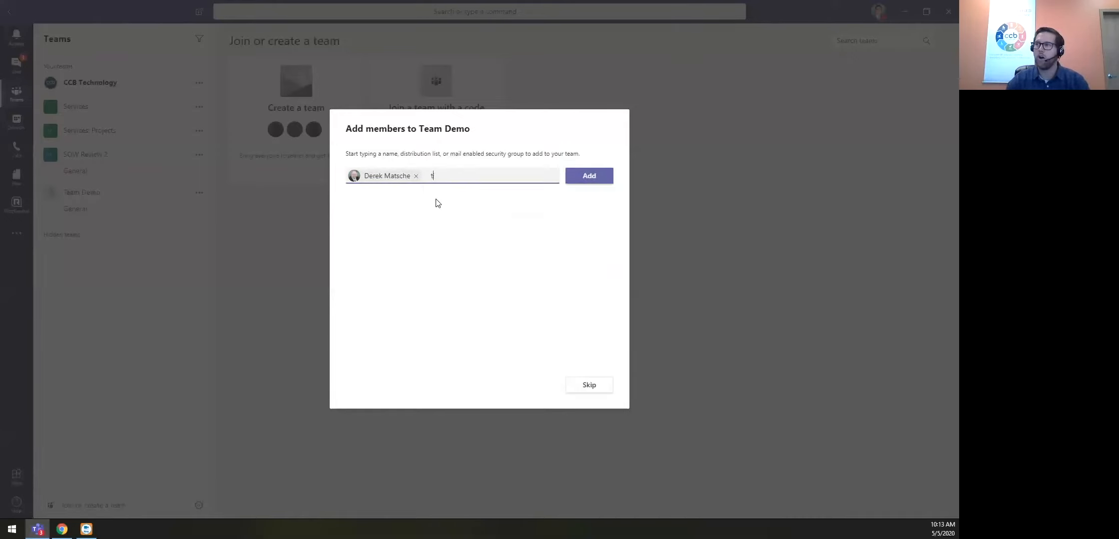
click(589, 177)
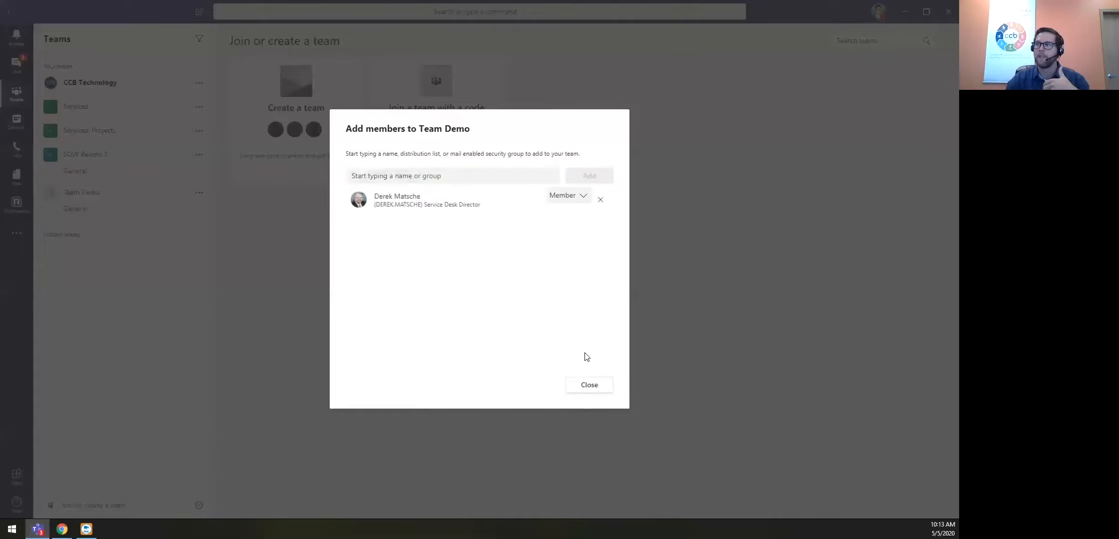
click(595, 390)
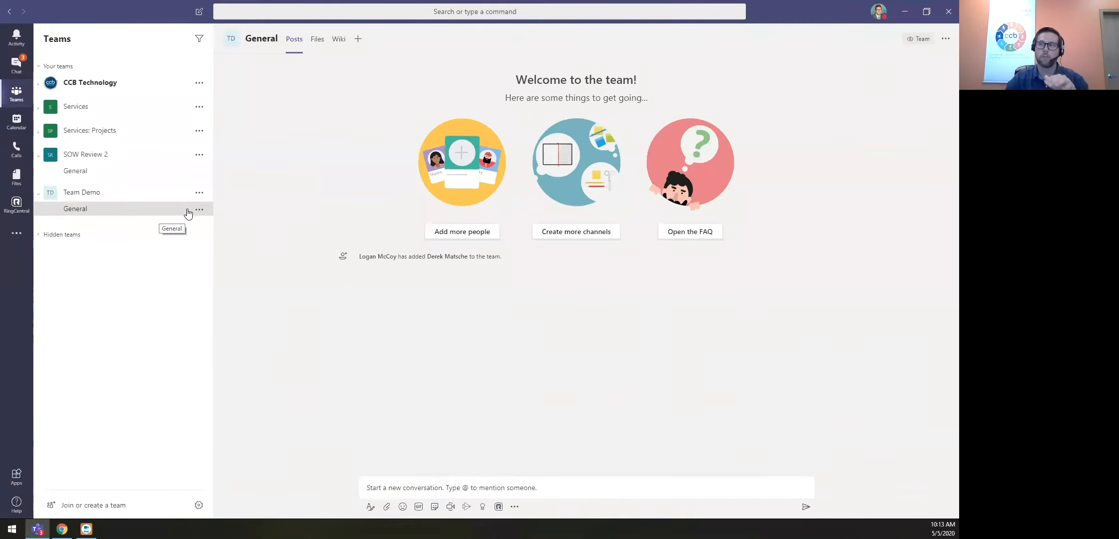
Open the management page of Team Demo and review its members, pending requests and channels.
click(200, 194)
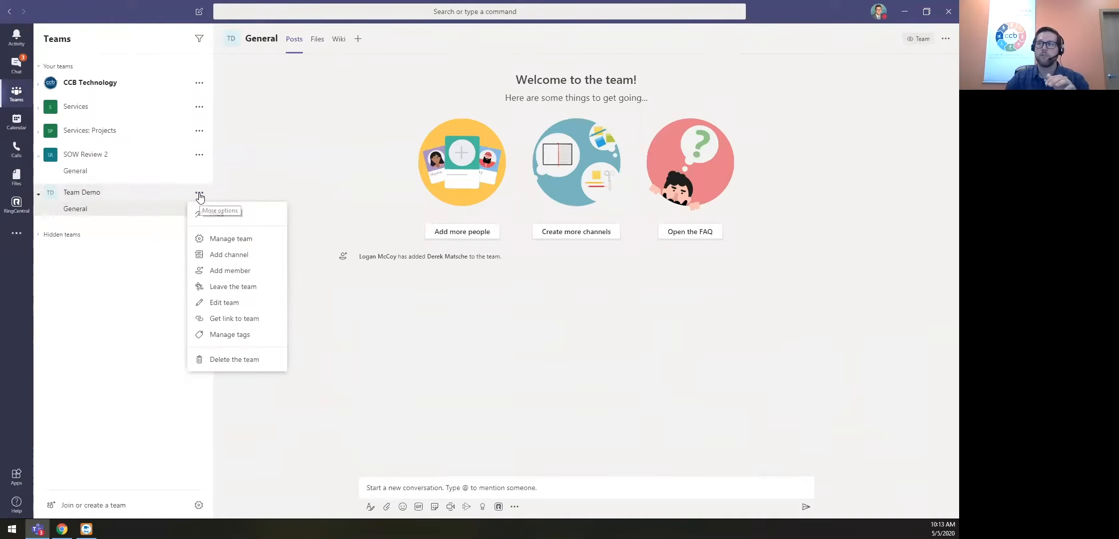
click(224, 241)
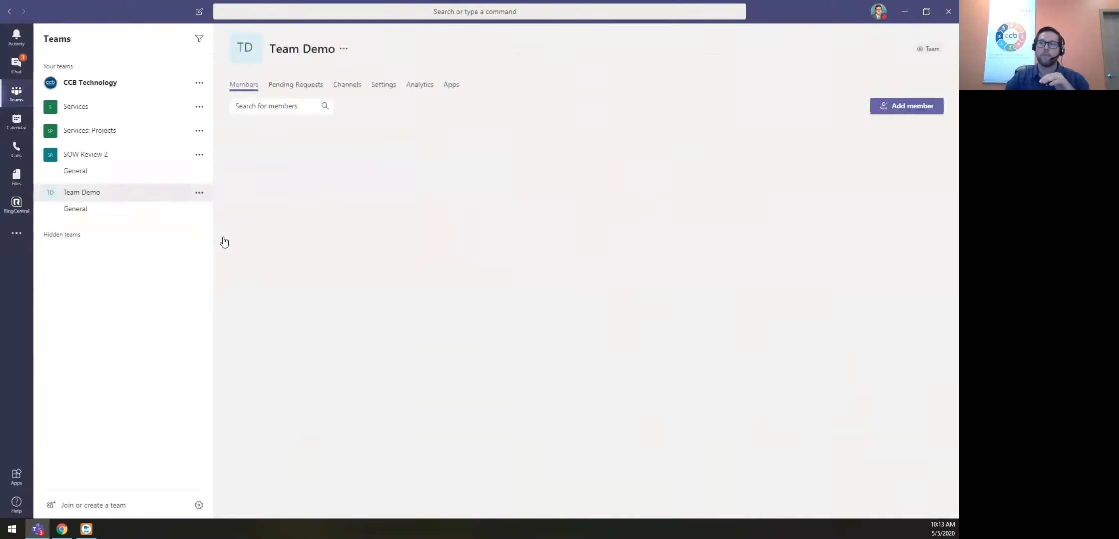
click(199, 200)
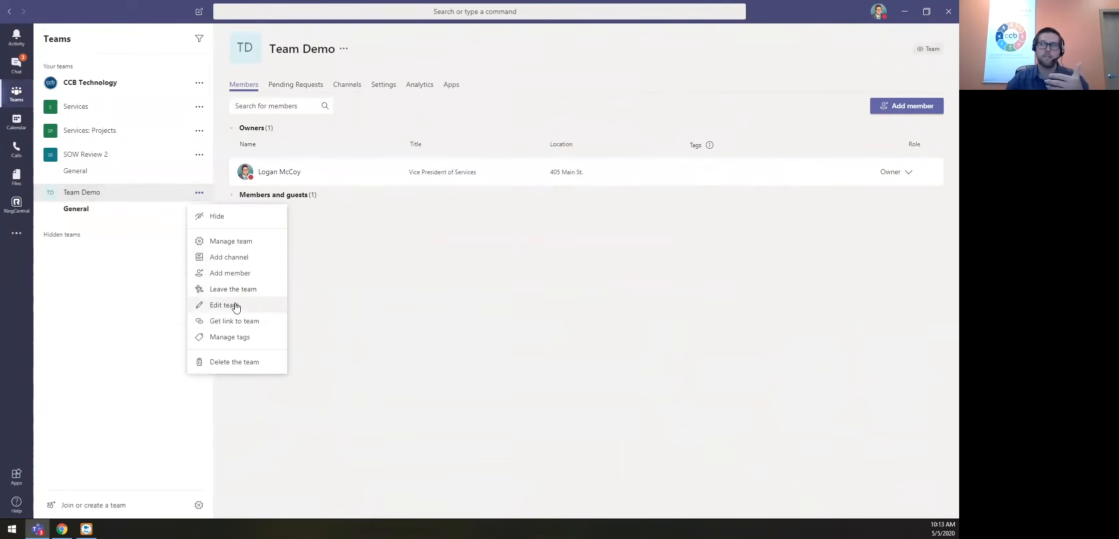
click(365, 325)
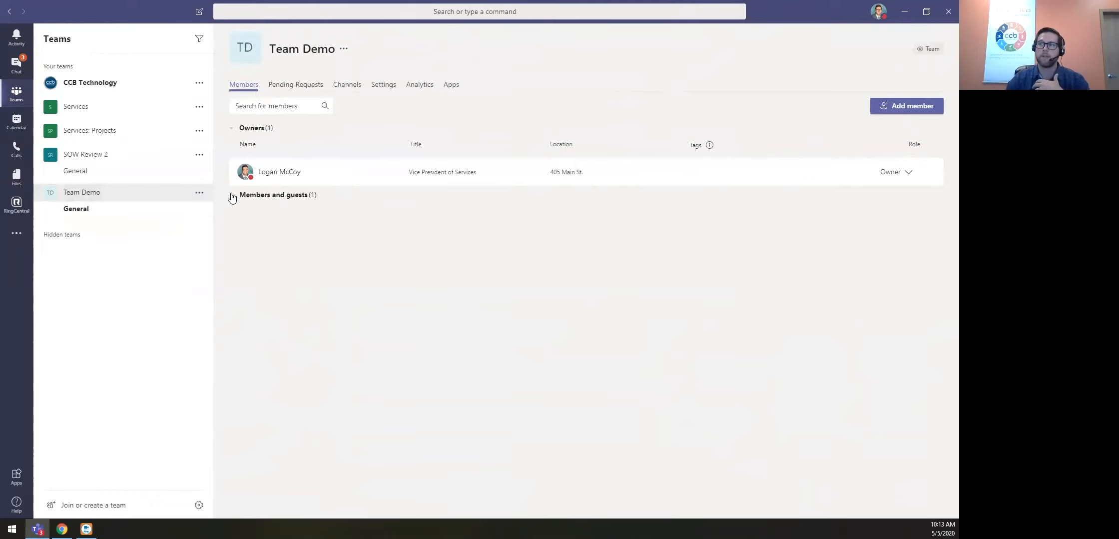
click(240, 195)
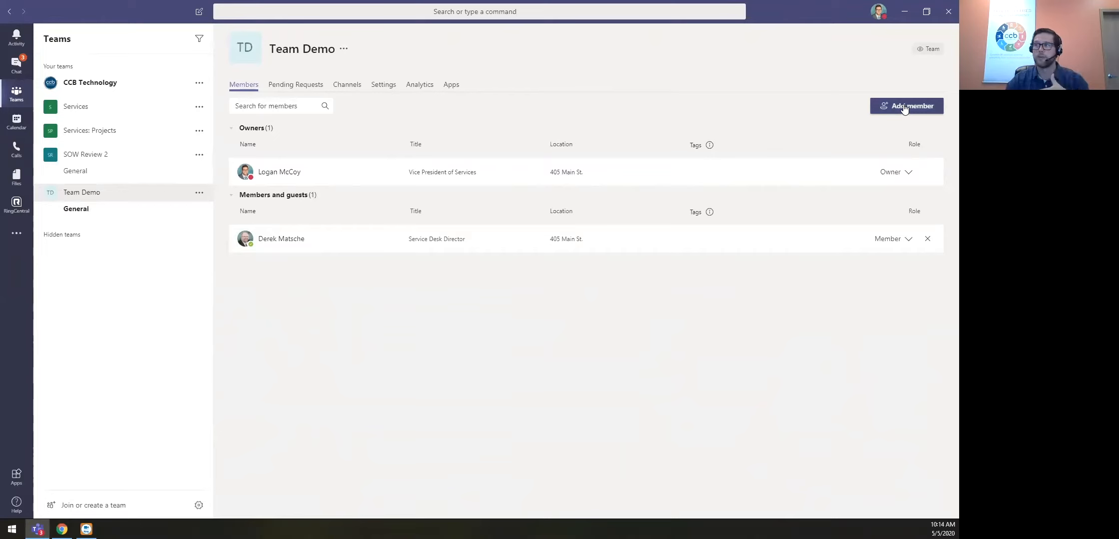
click(292, 88)
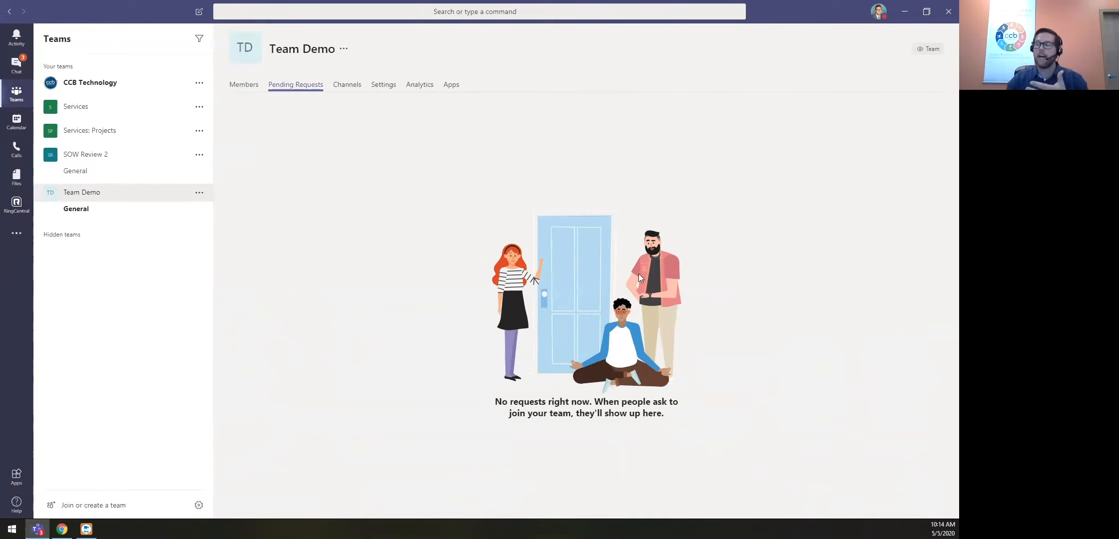
click(346, 83)
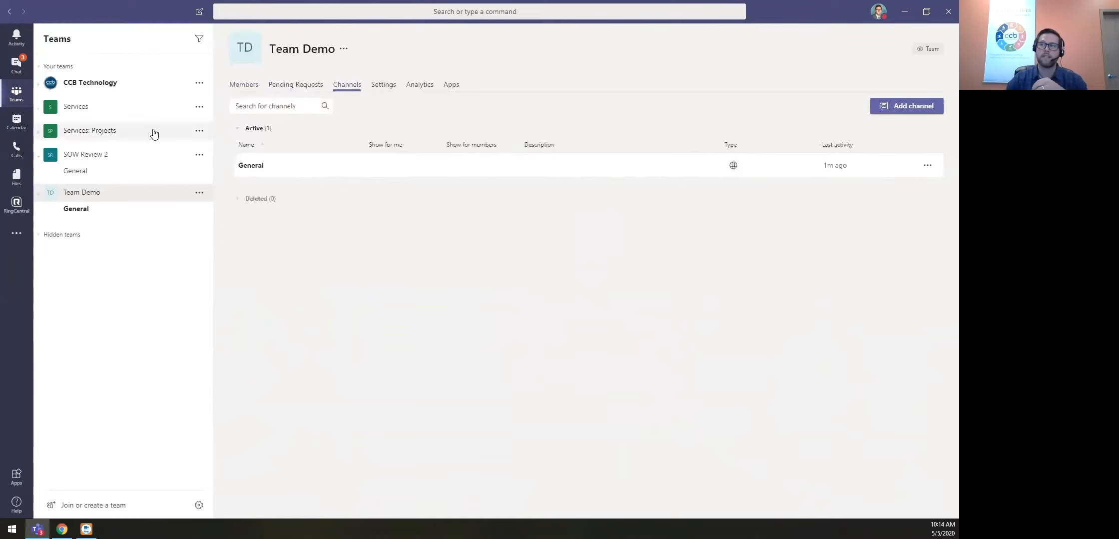
Open the management page of the Services: Projects team and look through its full channel list.
click(199, 131)
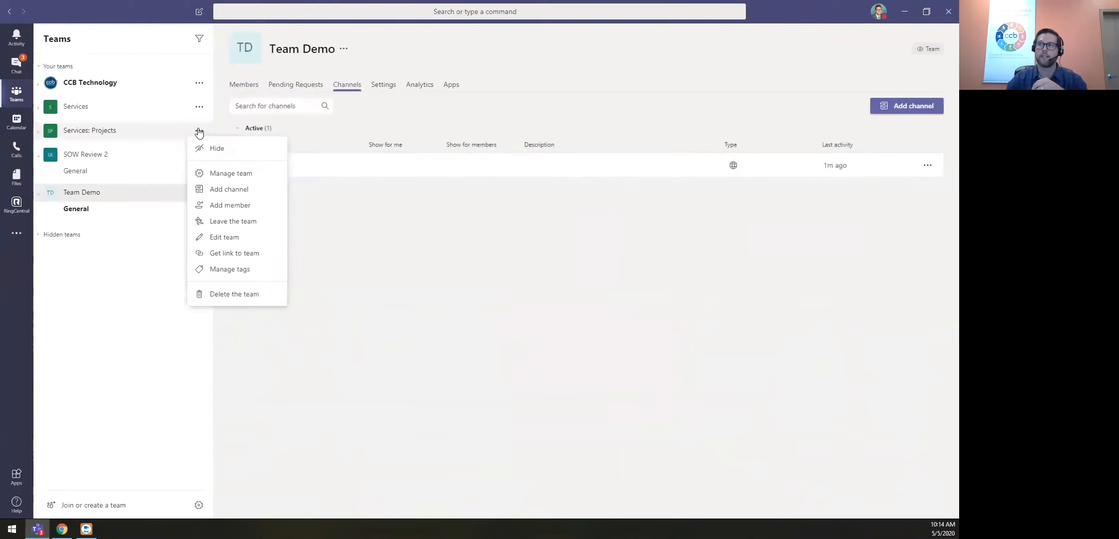
click(232, 175)
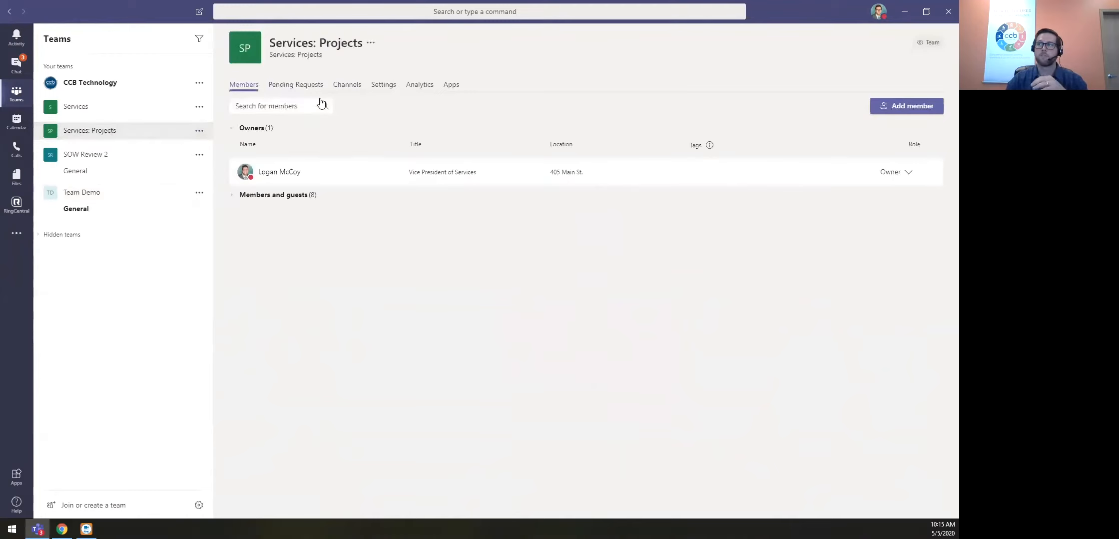
click(347, 85)
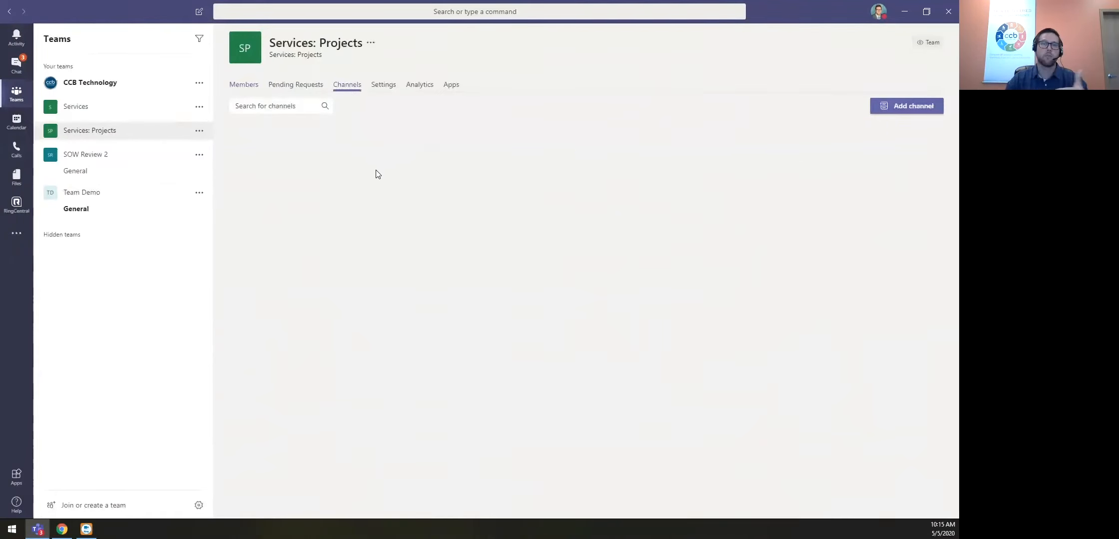
scroll(483, 210, down, 3)
scroll(496, 226, down, 8)
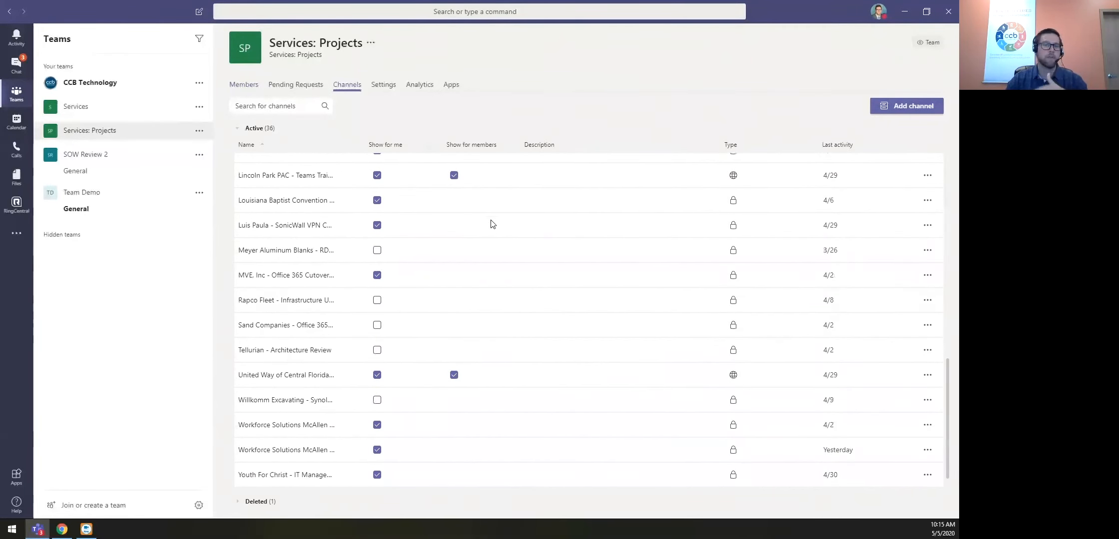
scroll(487, 224, up, 10)
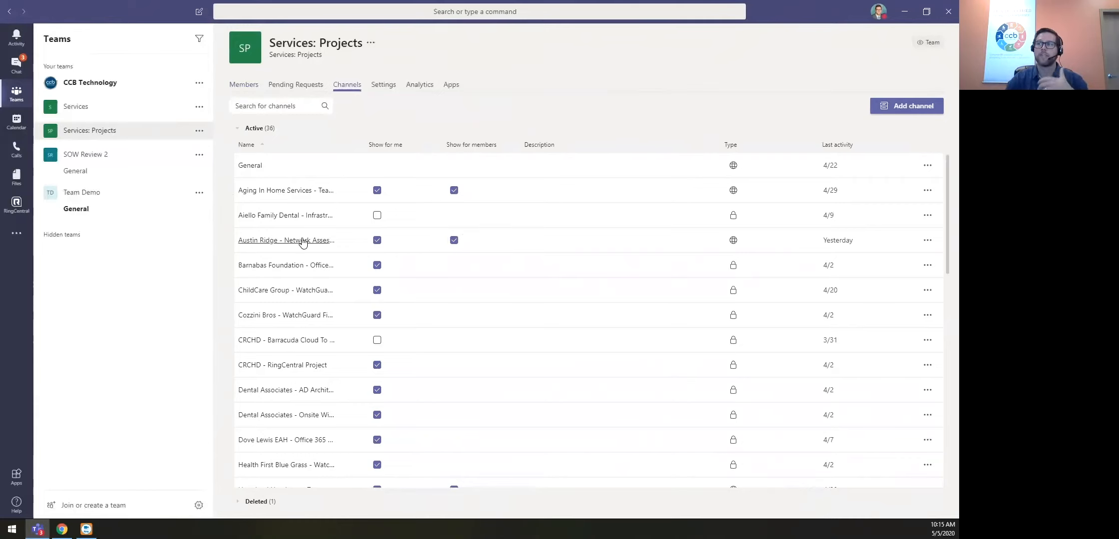
Expand Services: Projects in the team list and look over the channels shown beneath it.
click(50, 131)
scroll(103, 173, down, 1)
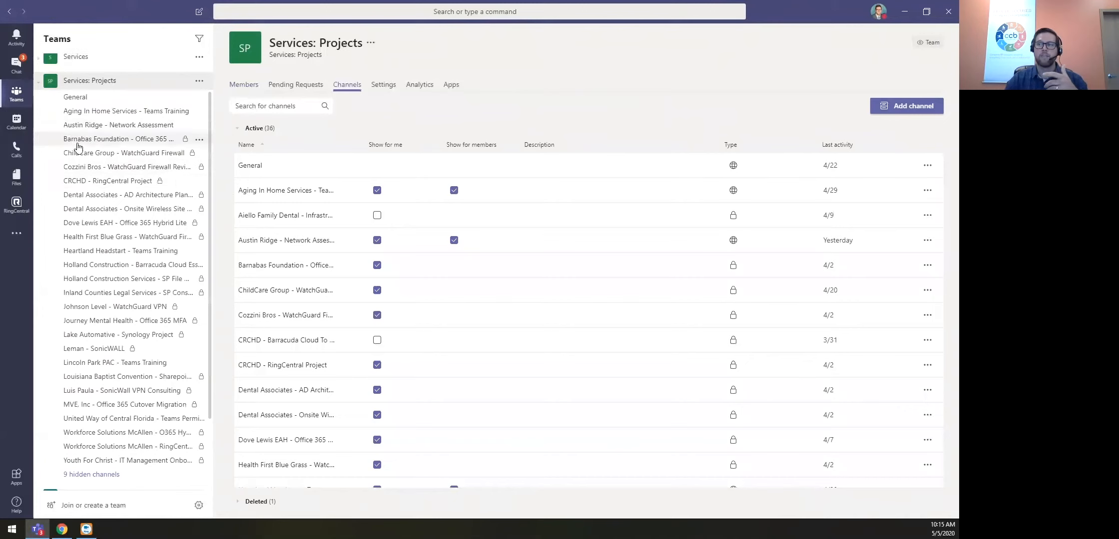
scroll(114, 193, down, 2)
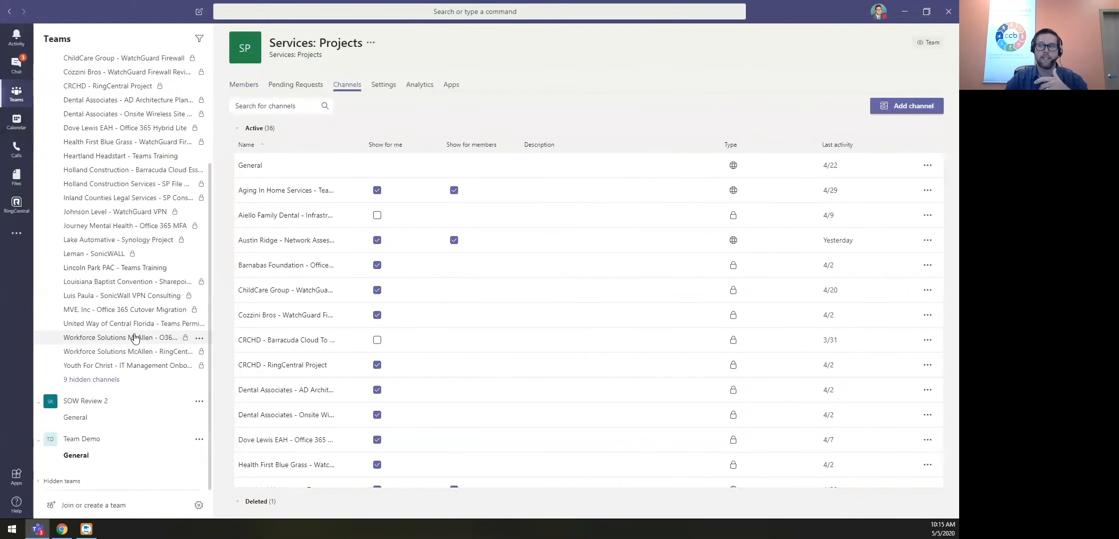
scroll(106, 343, up, 3)
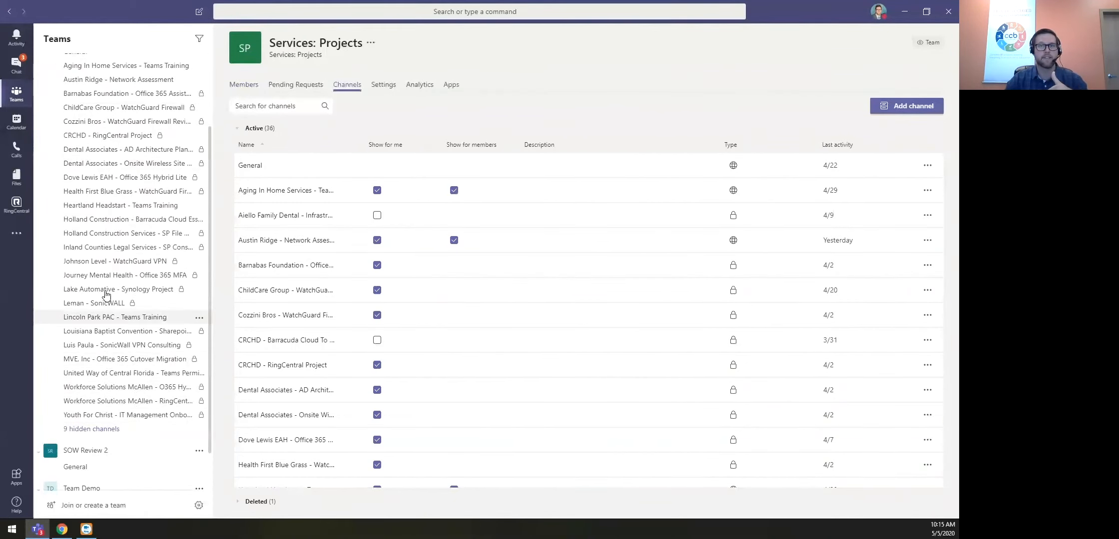
Collapse Services: Projects in the team list, then look through its managed channels and the options for its General channel.
click(38, 133)
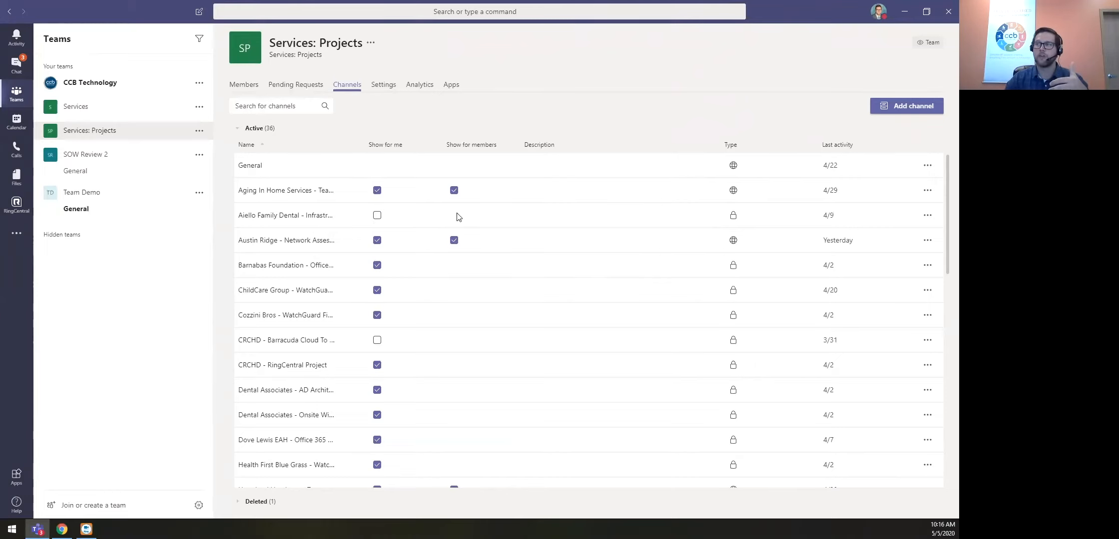
scroll(472, 275, down, 8)
scroll(464, 271, down, 3)
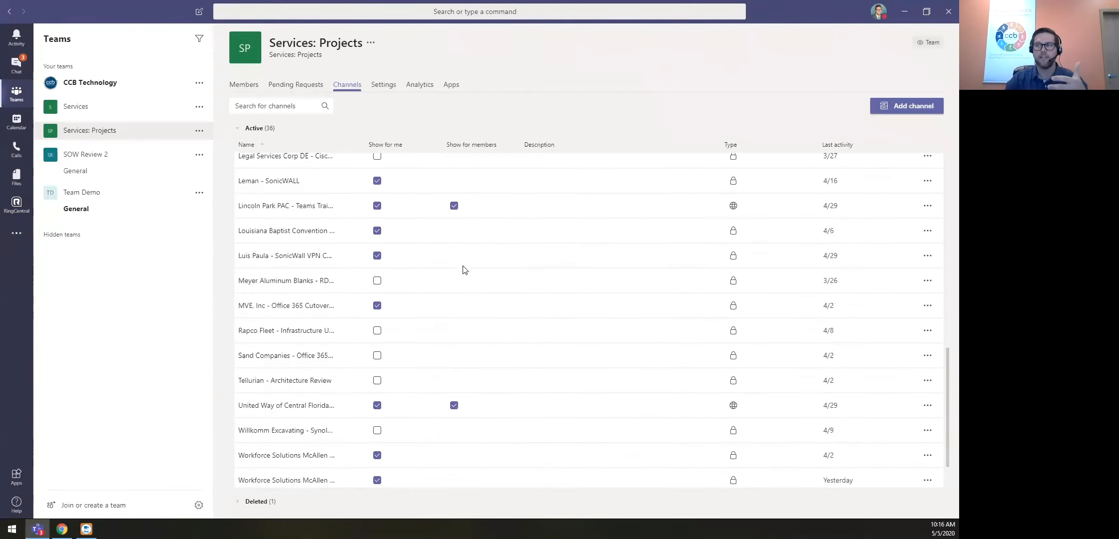
scroll(465, 265, up, 3)
scroll(464, 264, up, 8)
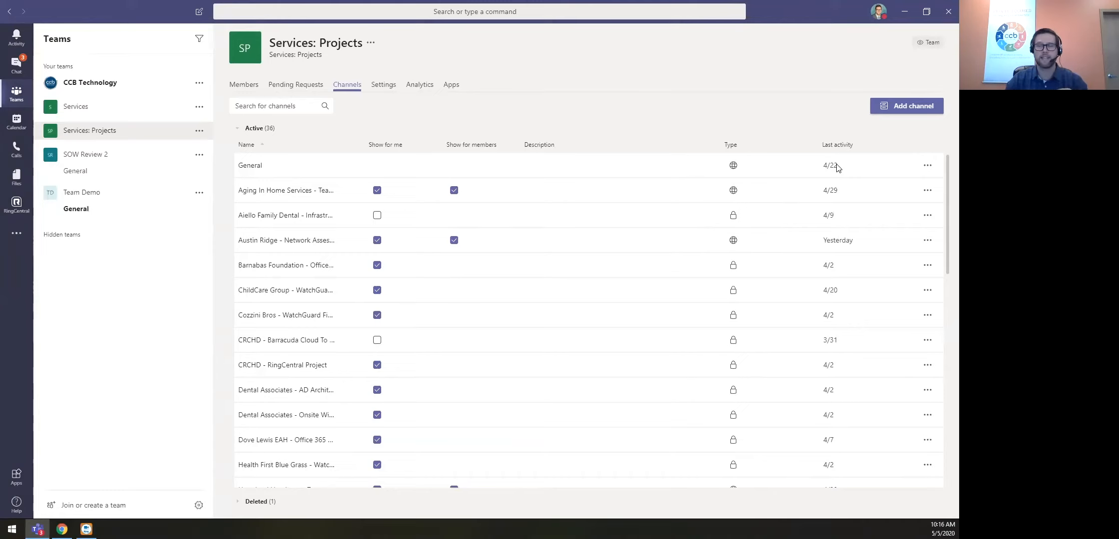
click(927, 165)
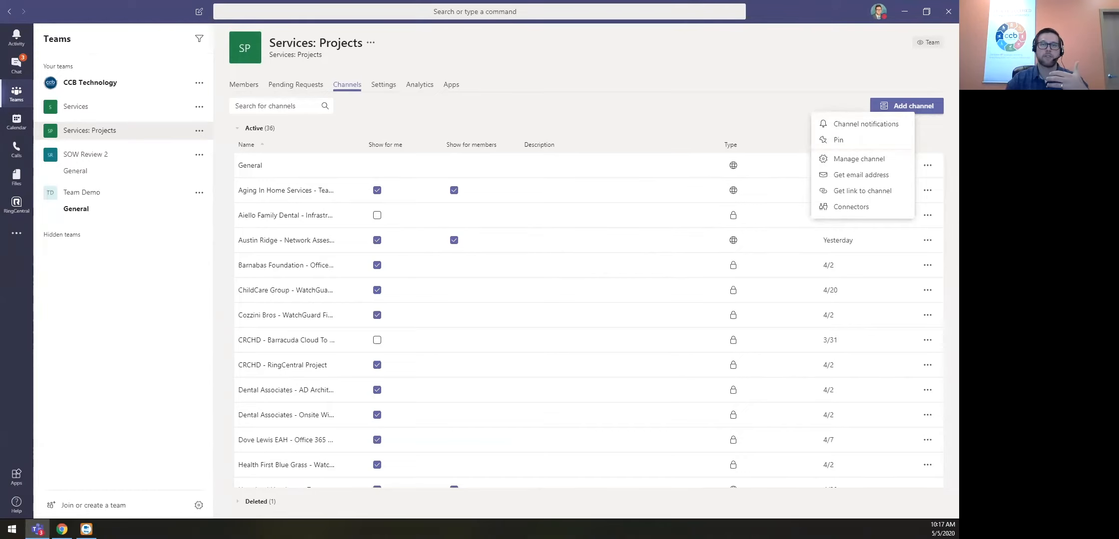
Compare the member permissions in the settings of Services: Projects with those of Team Demo.
click(388, 90)
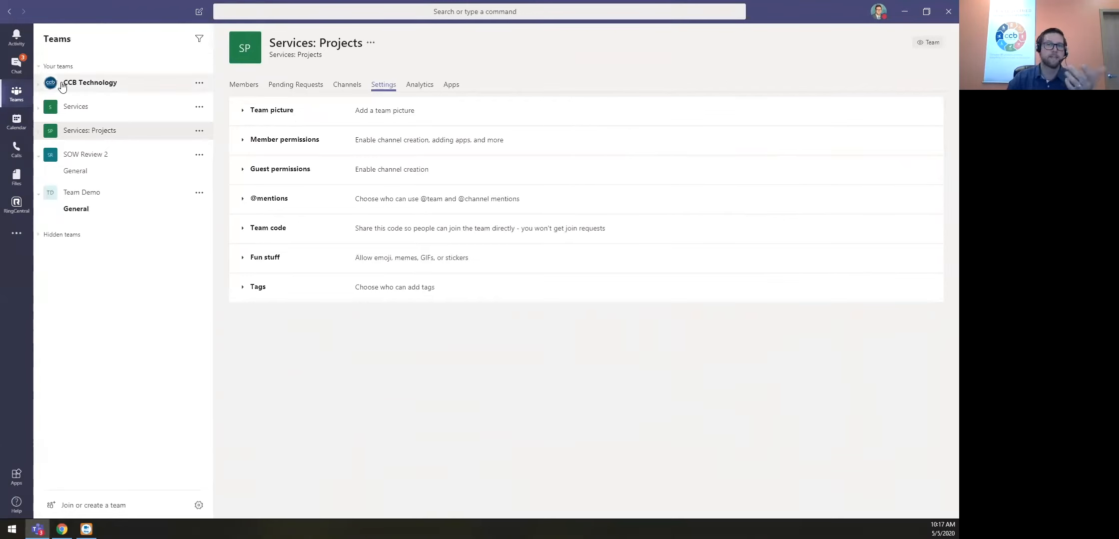
click(254, 147)
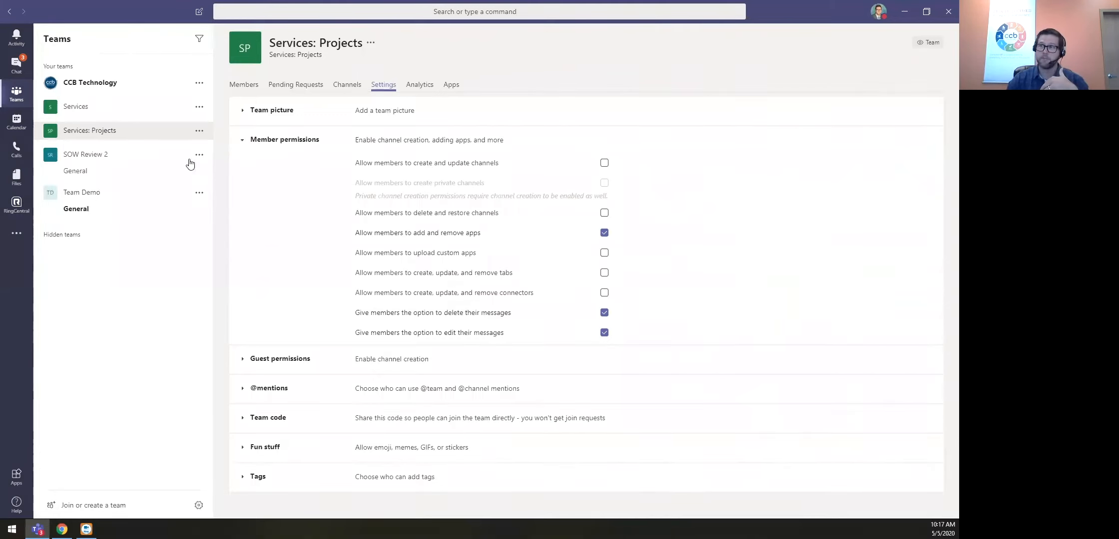
click(44, 205)
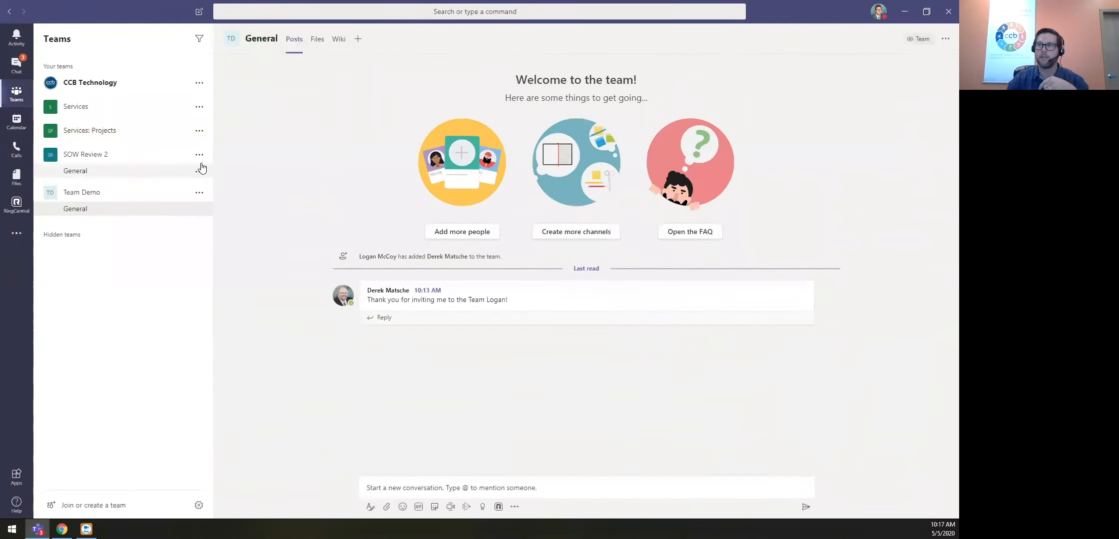
click(199, 193)
click(223, 238)
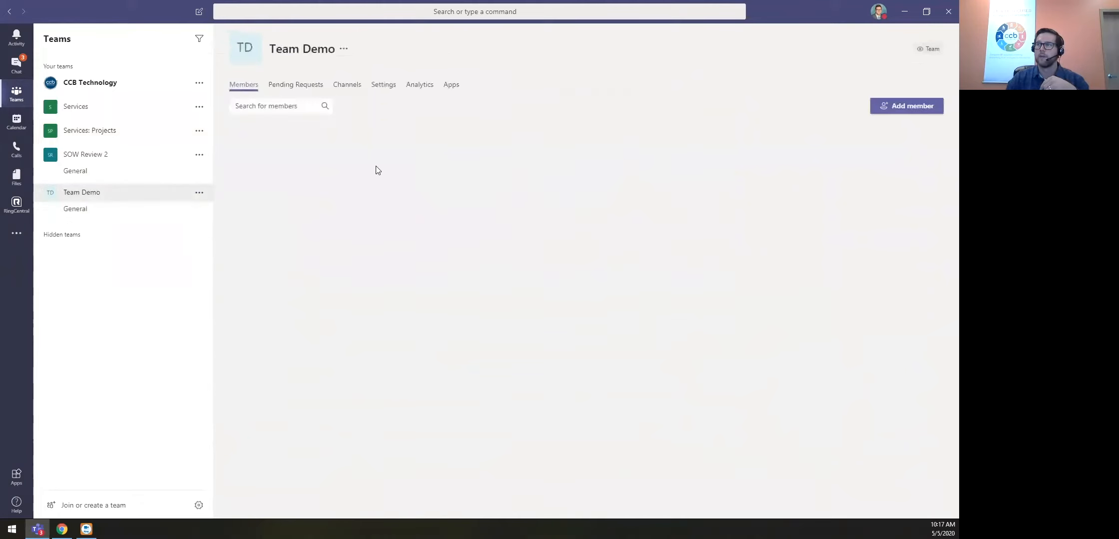
click(386, 87)
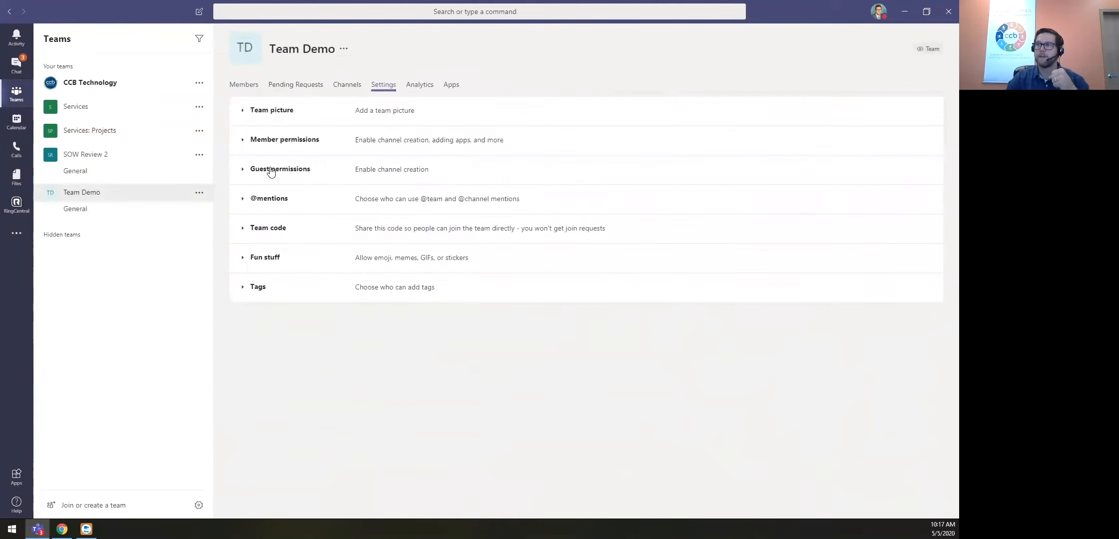
click(241, 141)
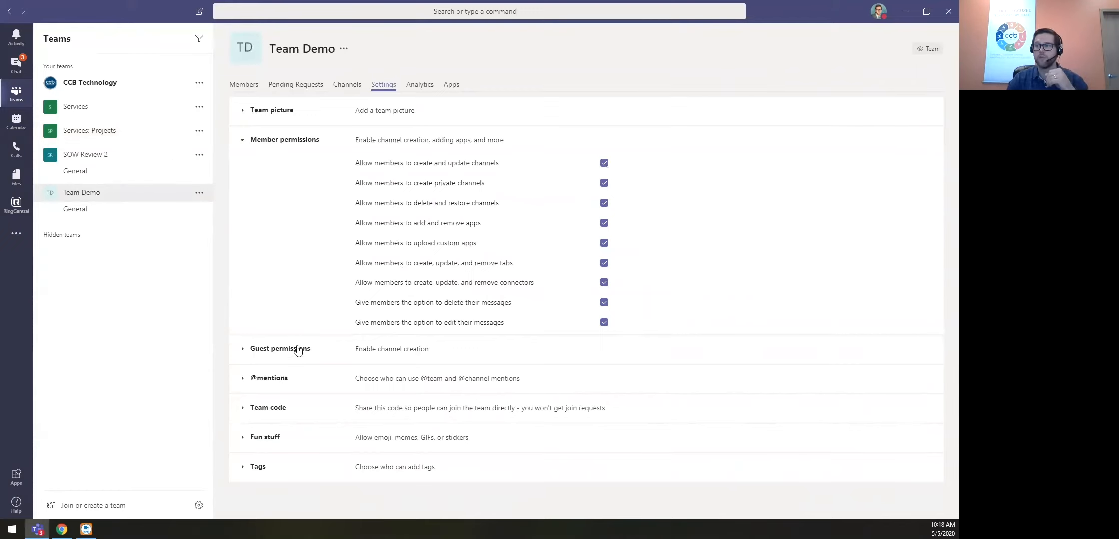
click(250, 352)
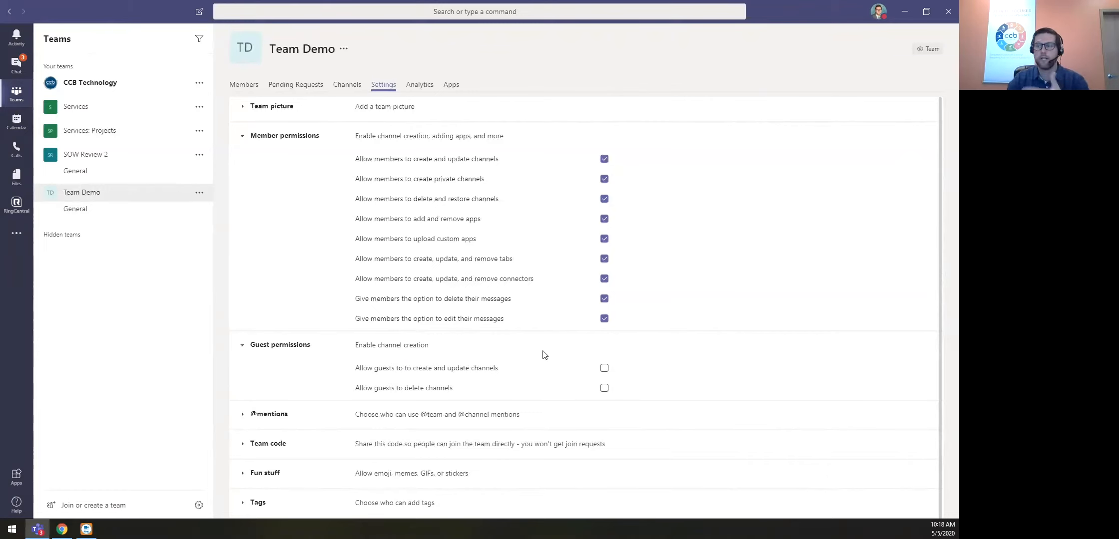
click(243, 415)
scroll(294, 410, down, 1)
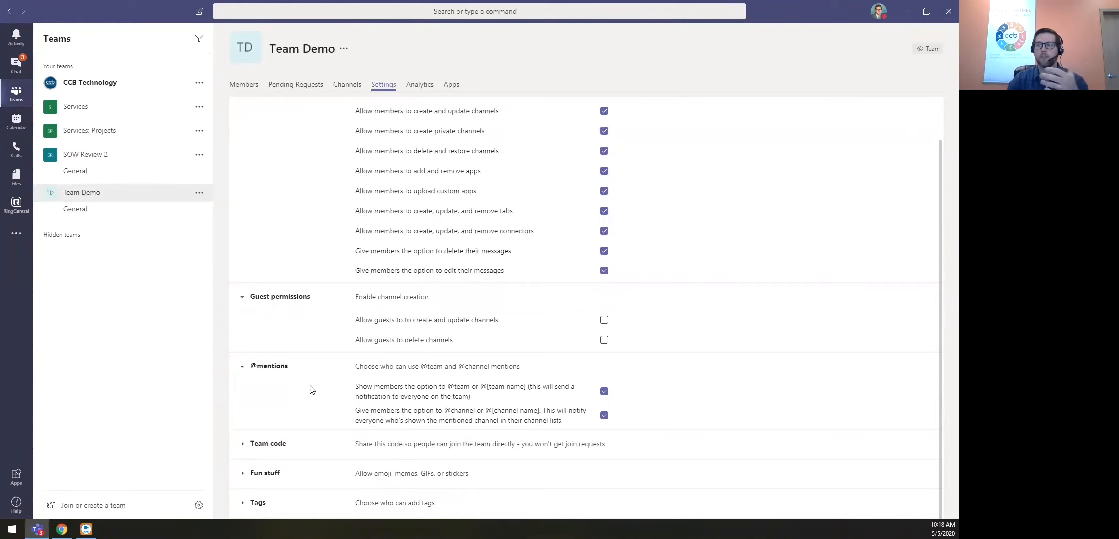
click(242, 368)
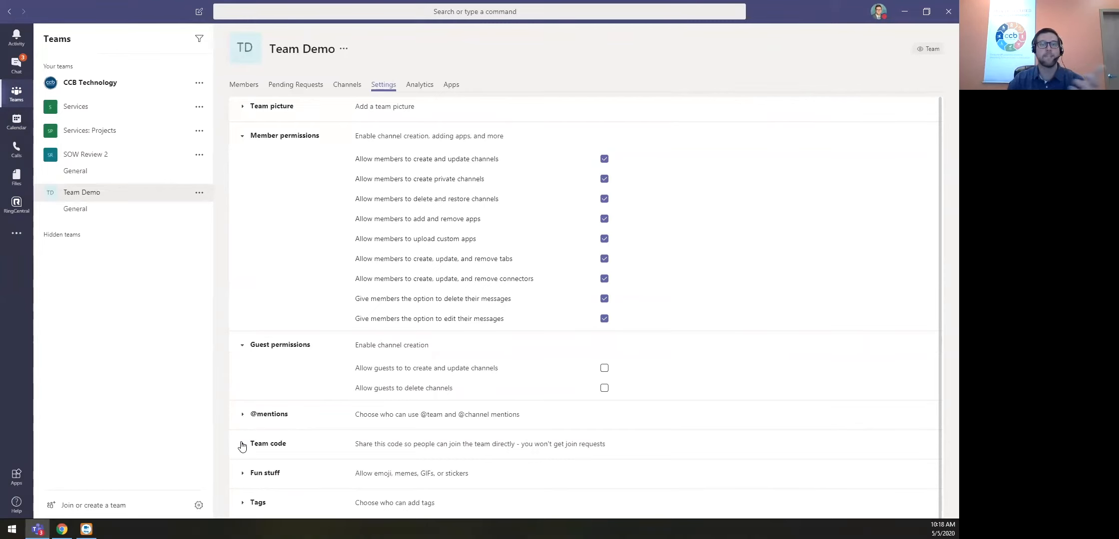
click(242, 444)
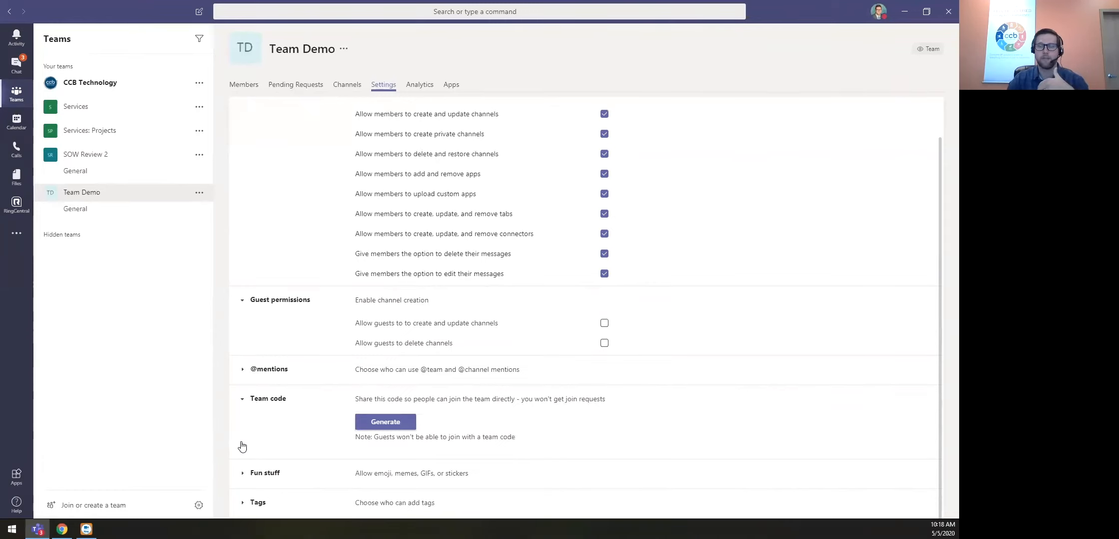
click(243, 402)
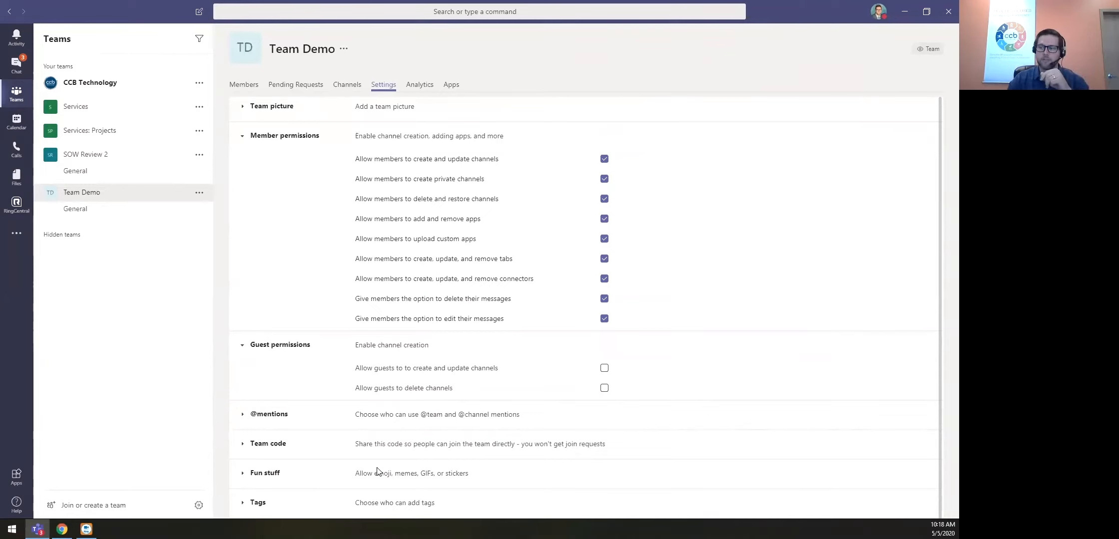
Review the Fun stuff and Tags sections in Team Demo's settings, collapsing each after viewing.
click(243, 473)
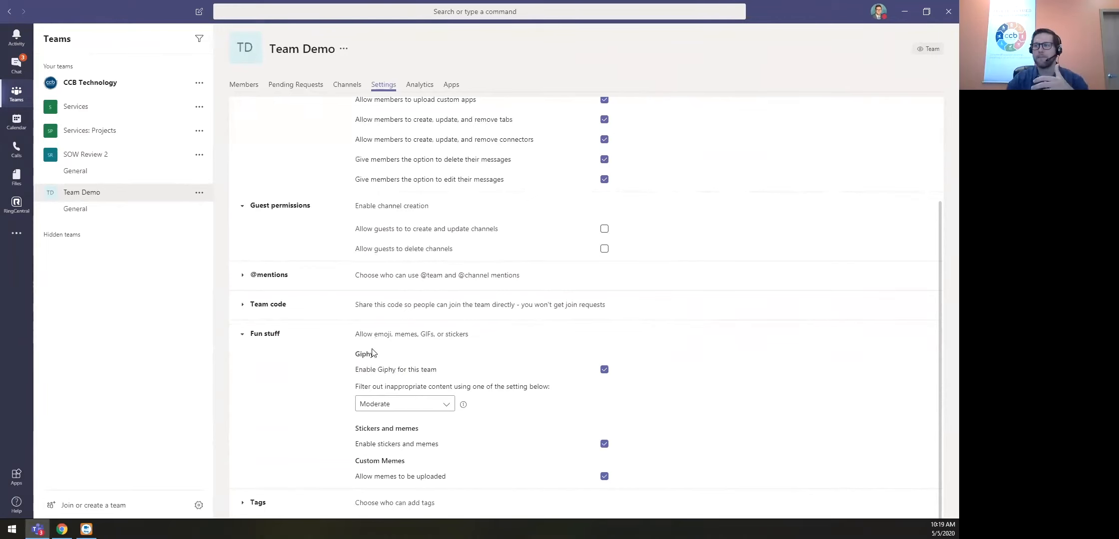
click(242, 334)
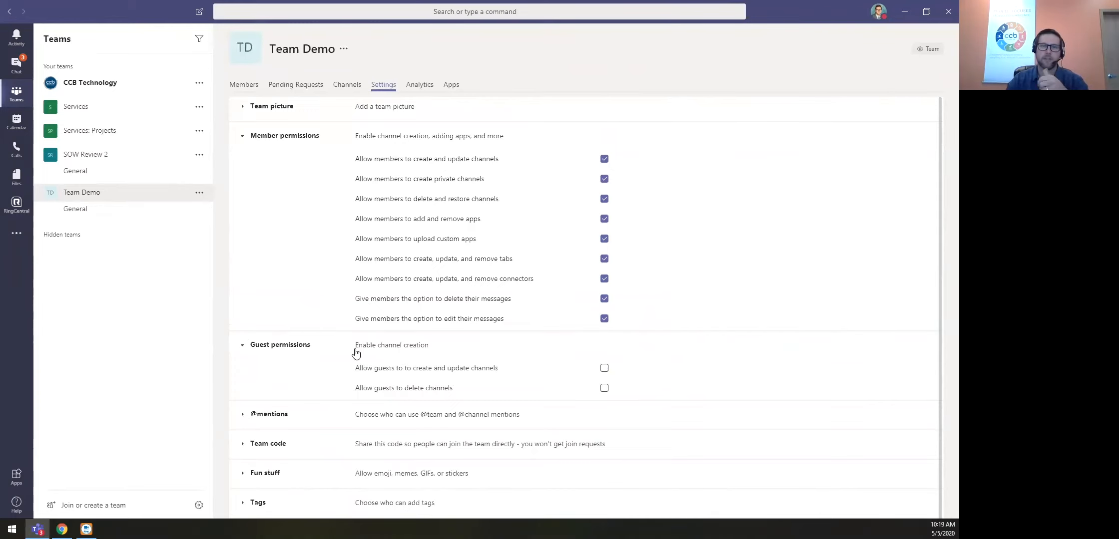
click(242, 503)
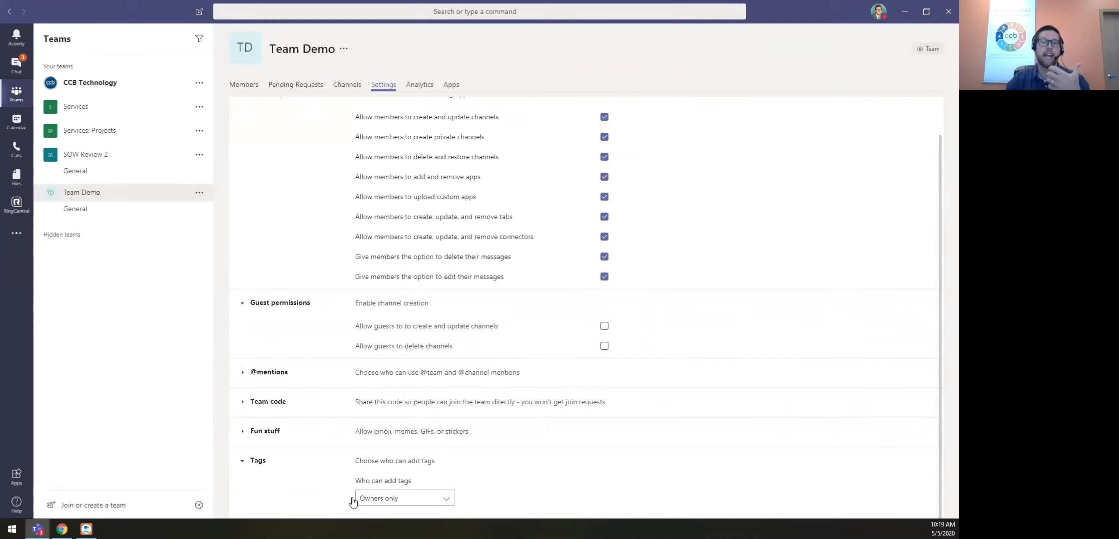
click(242, 461)
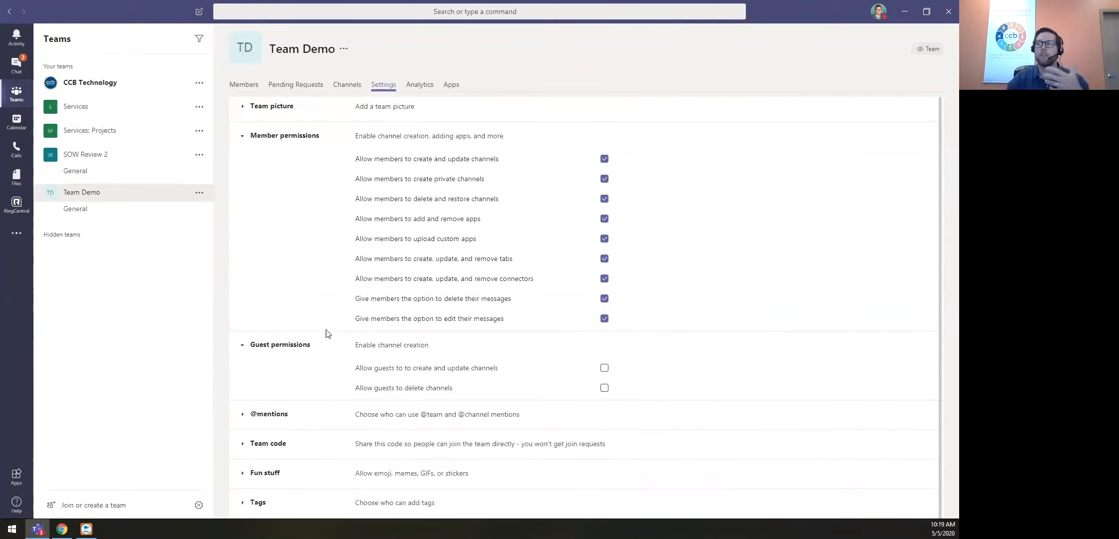
View the analytics of Team Demo and of Services: Projects, examining the latter's active users and messages charts.
click(421, 88)
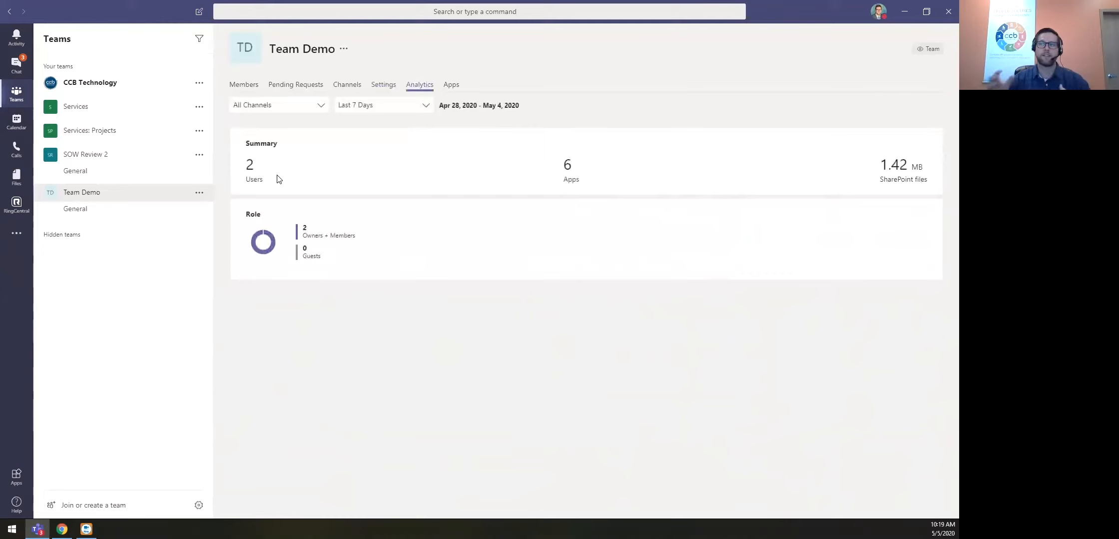
click(199, 132)
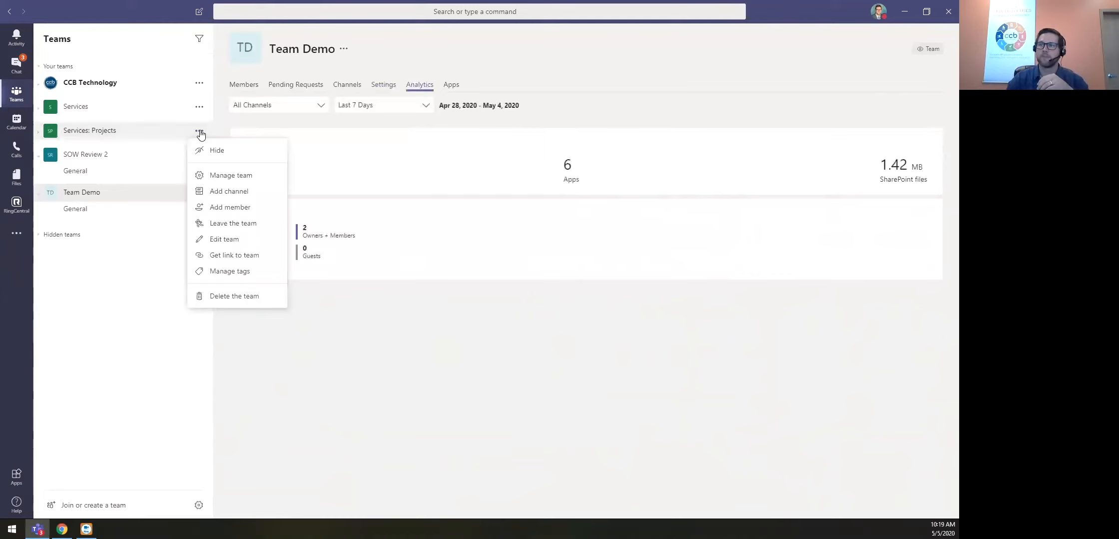
click(215, 178)
click(415, 88)
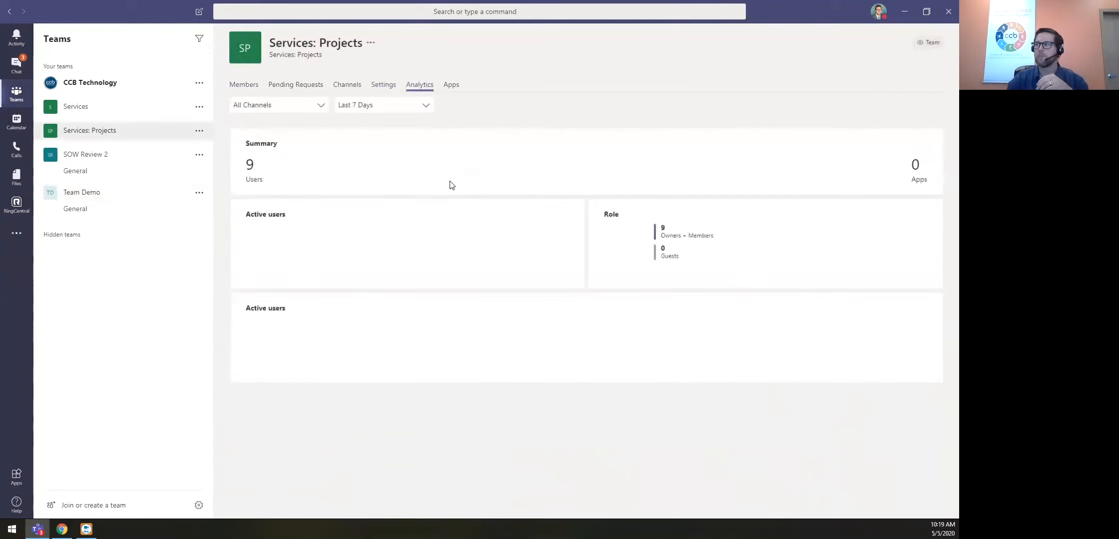
scroll(445, 224, down, 3)
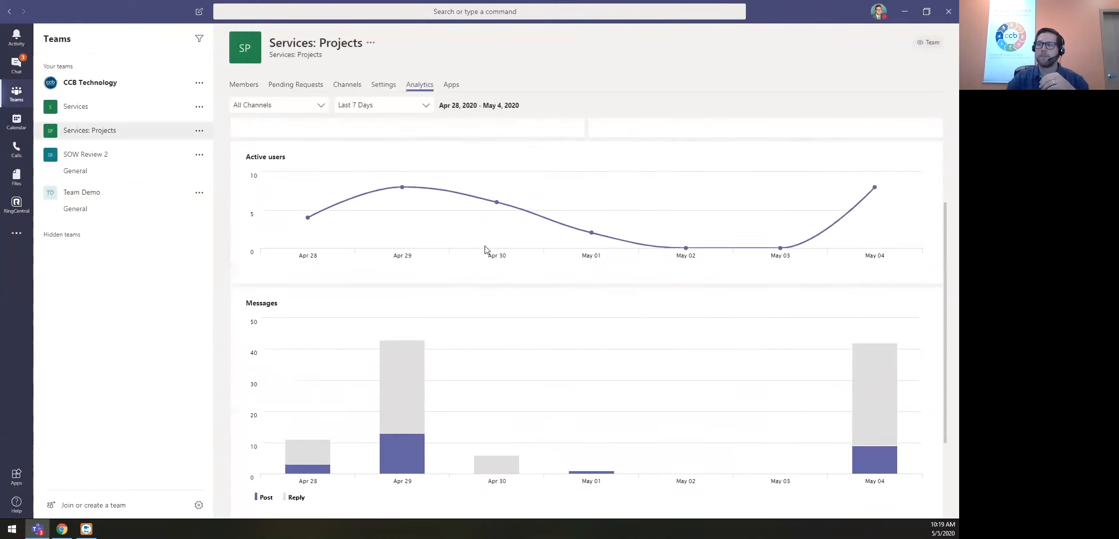
mouse_move(424, 189)
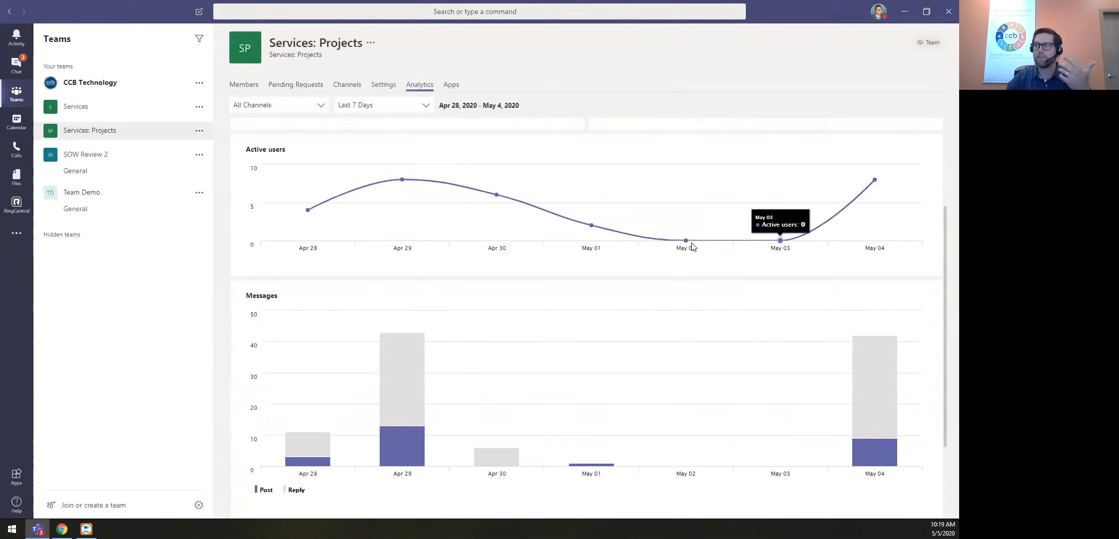
scroll(689, 267, down, 2)
scroll(464, 262, down, 2)
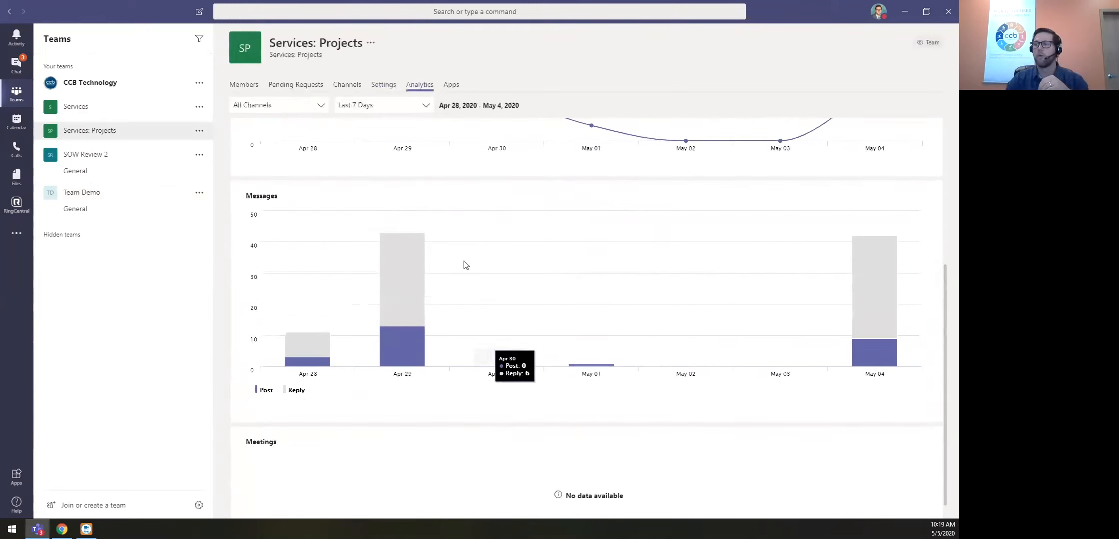
mouse_move(451, 300)
scroll(451, 301, up, 5)
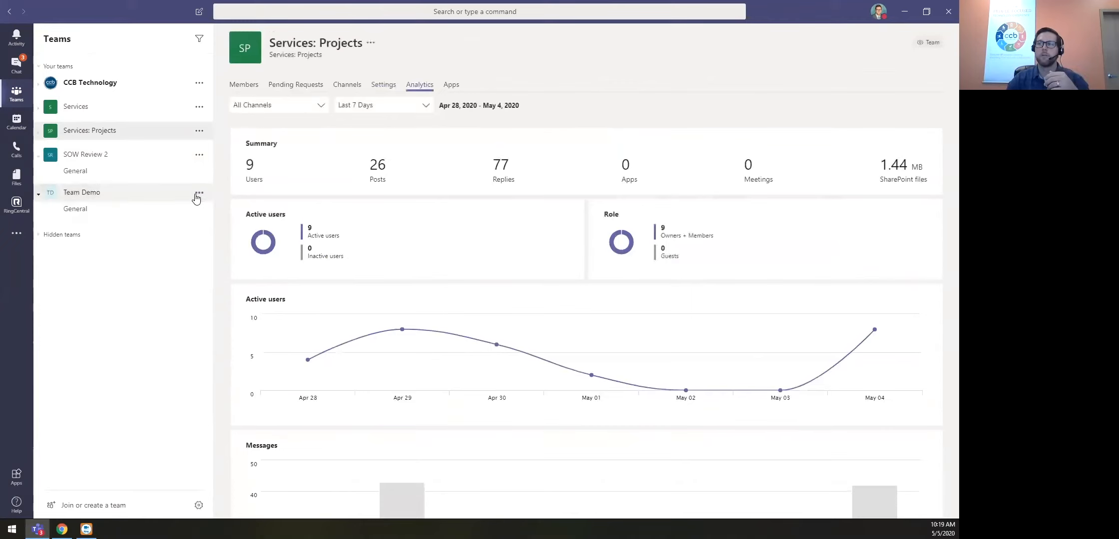
Open the overview for managing all teams and compare the options offered for CCB Technology and Services.
click(198, 196)
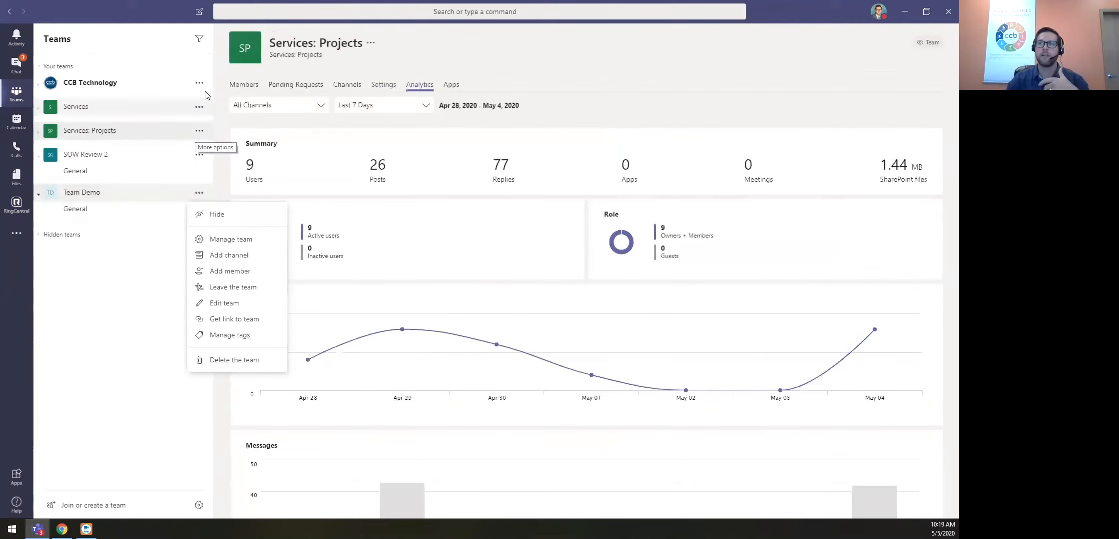
click(200, 506)
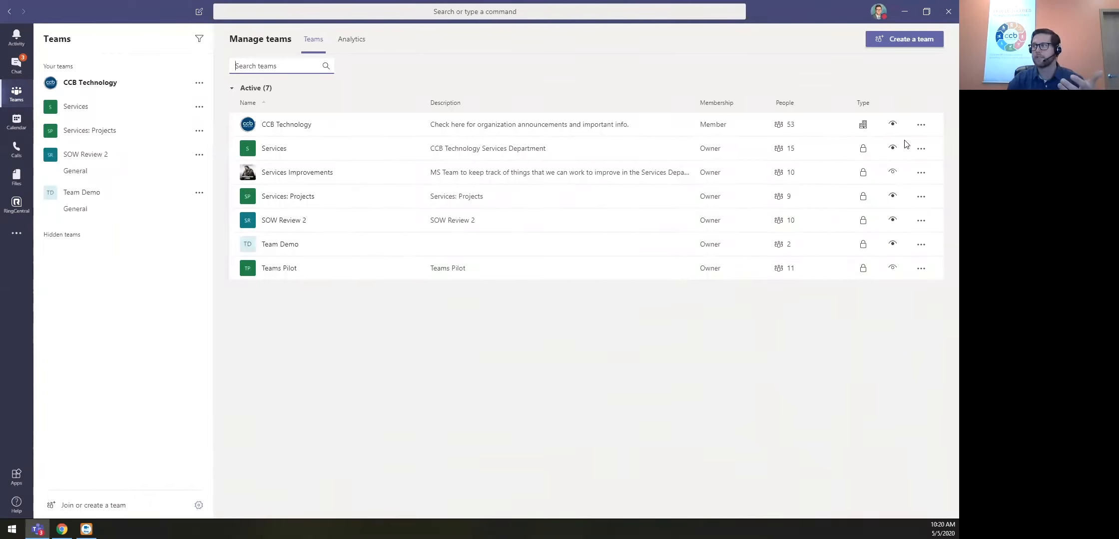
click(920, 125)
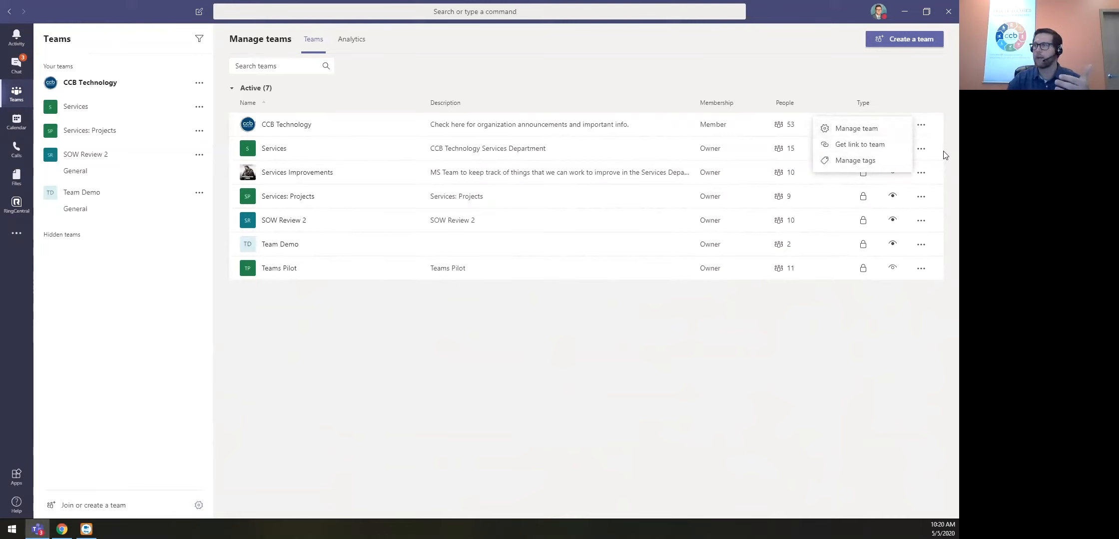
click(920, 151)
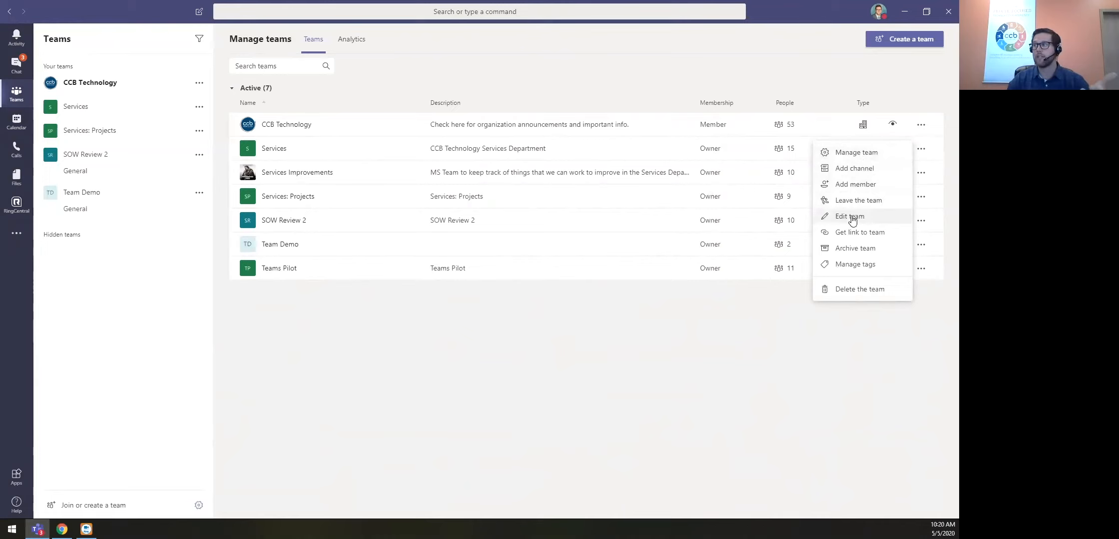
click(921, 125)
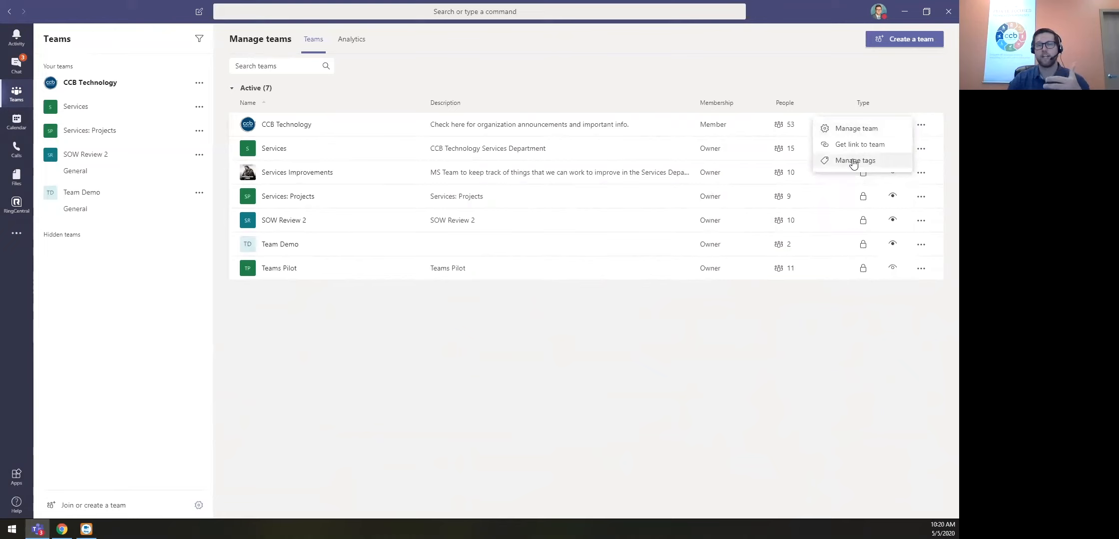
click(921, 149)
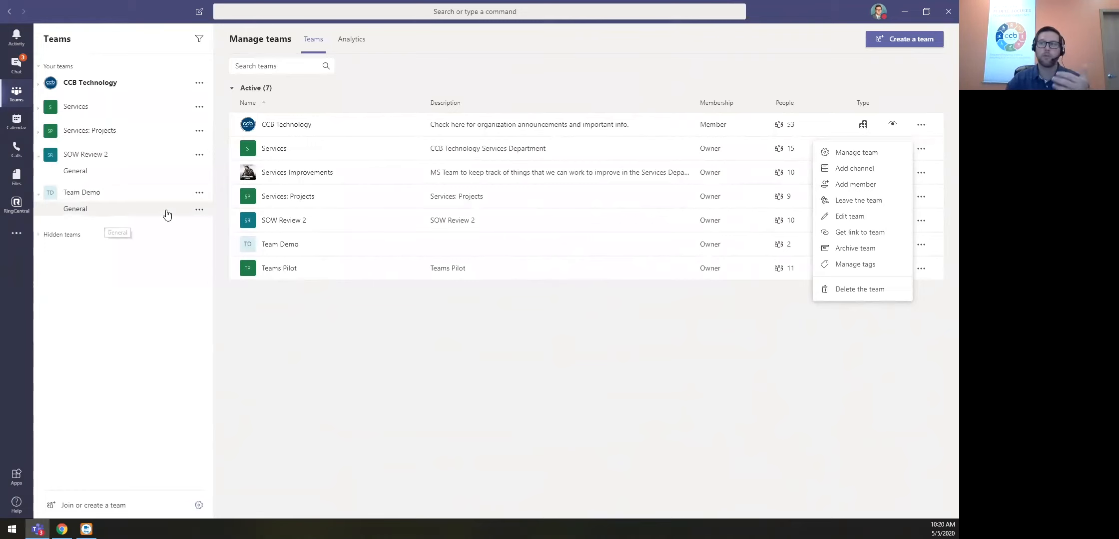
Add a Standard channel named Planner to Team Demo and have it automatically shown in everyone's channel list.
click(200, 194)
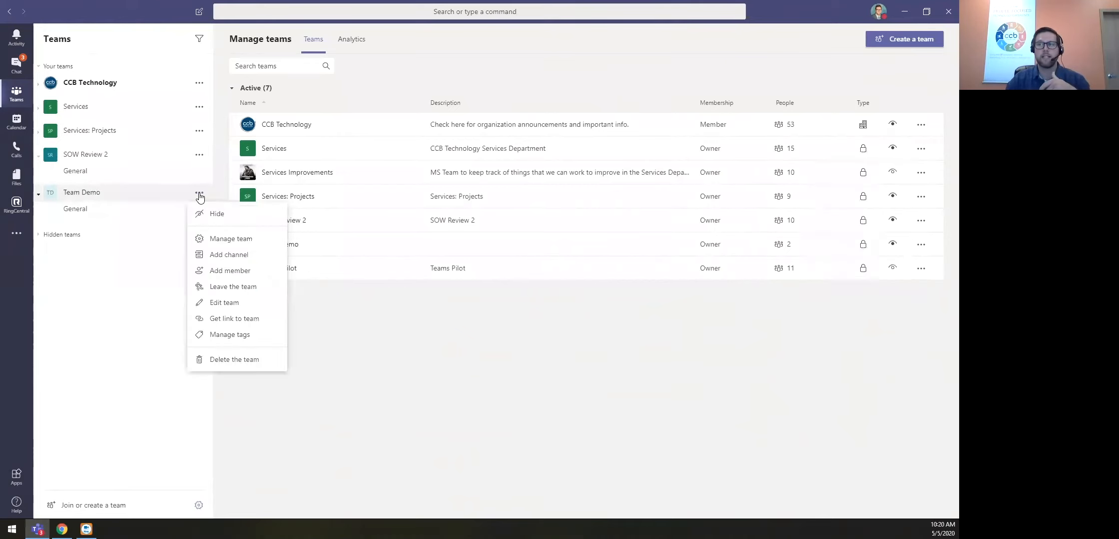
click(220, 256)
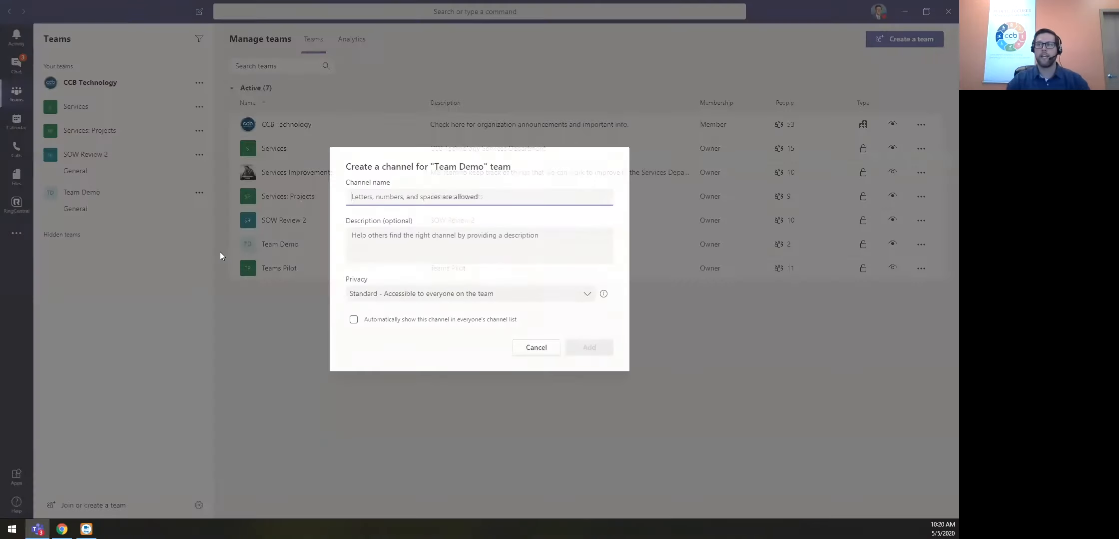
text(Planner)
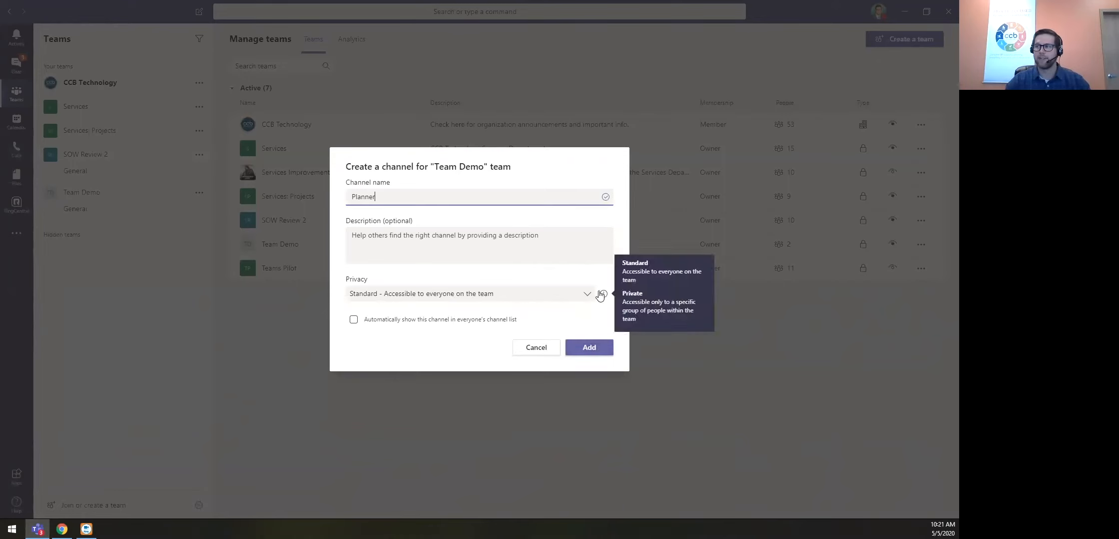
click(584, 296)
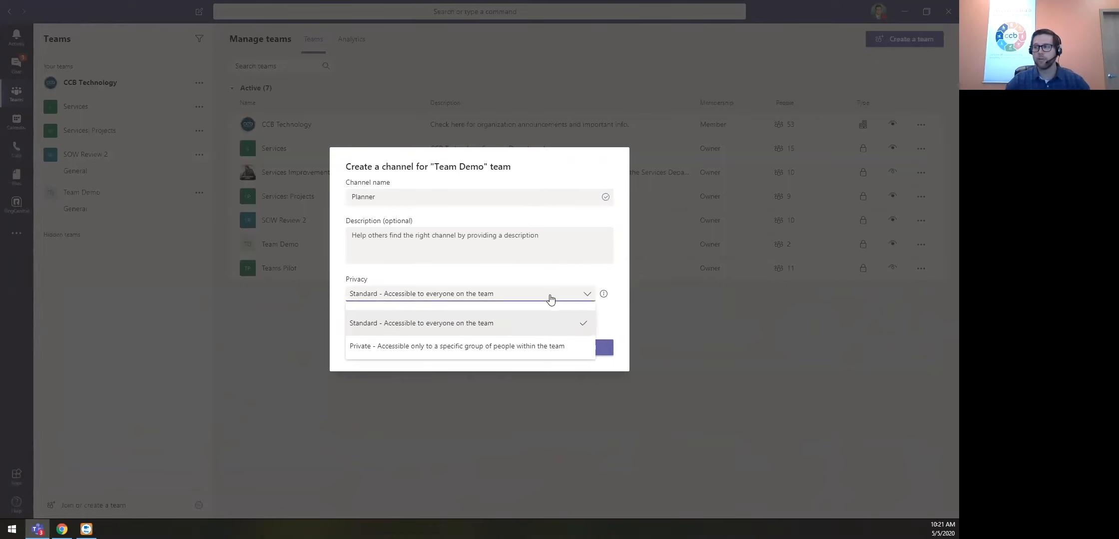
click(430, 324)
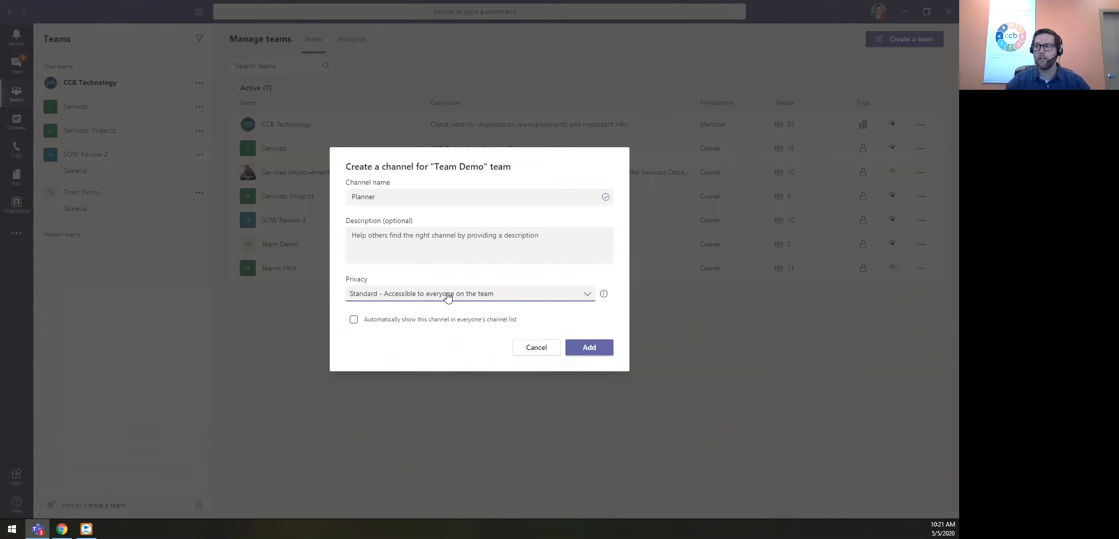
click(353, 322)
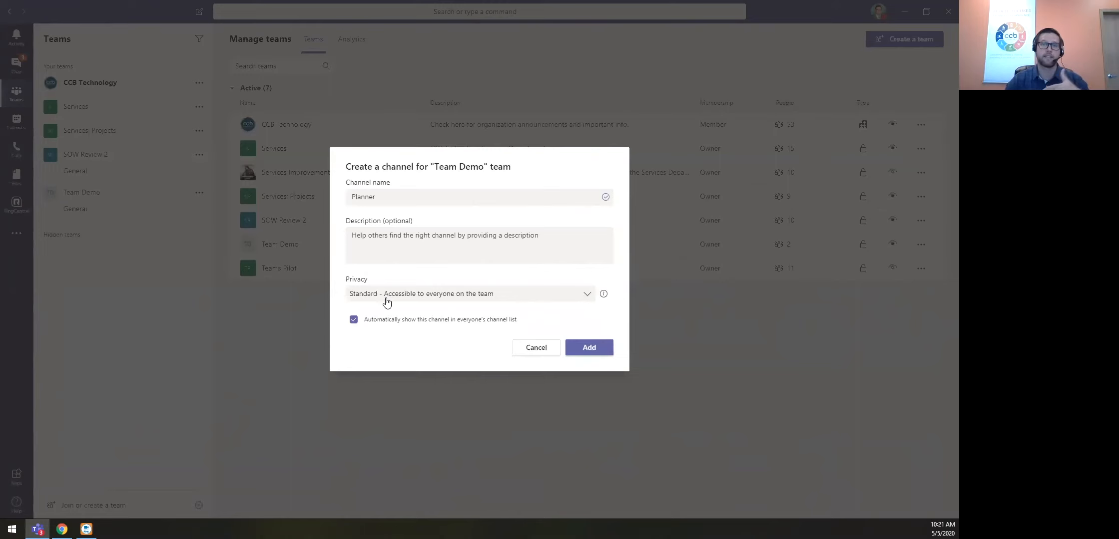
click(591, 351)
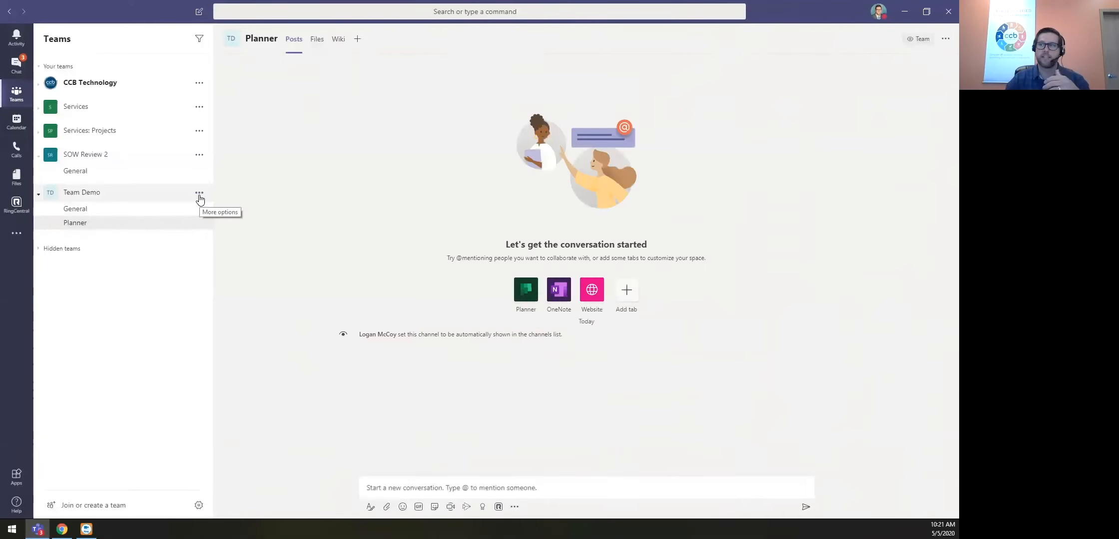
Add a channel named Survey to Team Demo, automatically shown in everyone's channel list.
click(199, 195)
click(213, 257)
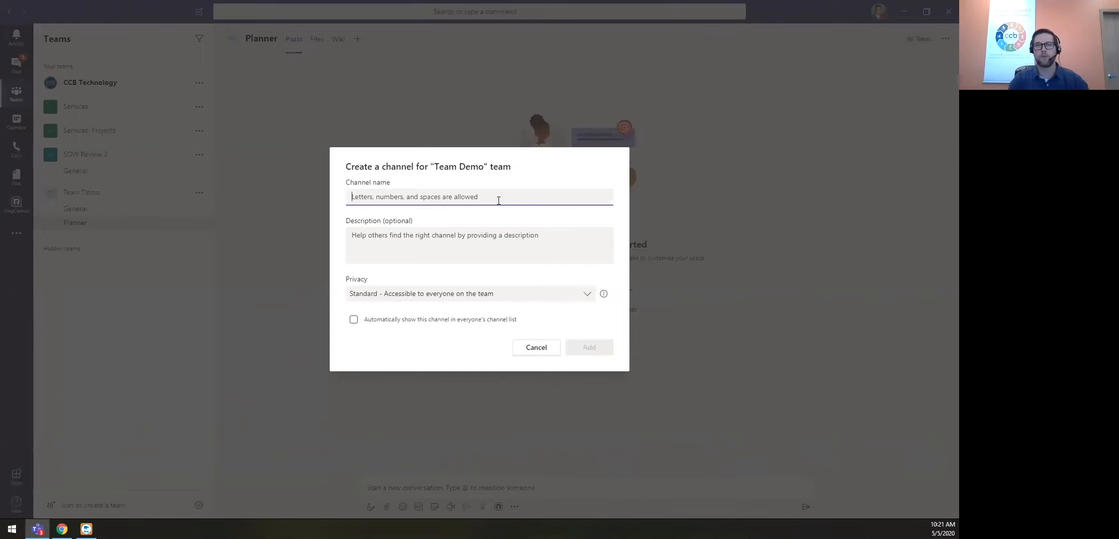
text(Survey)
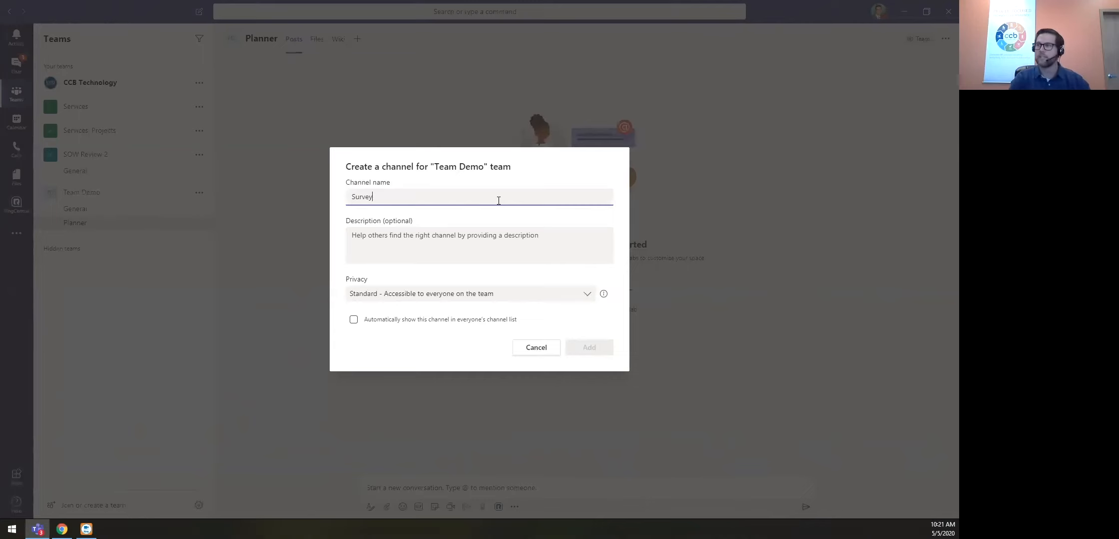
click(353, 320)
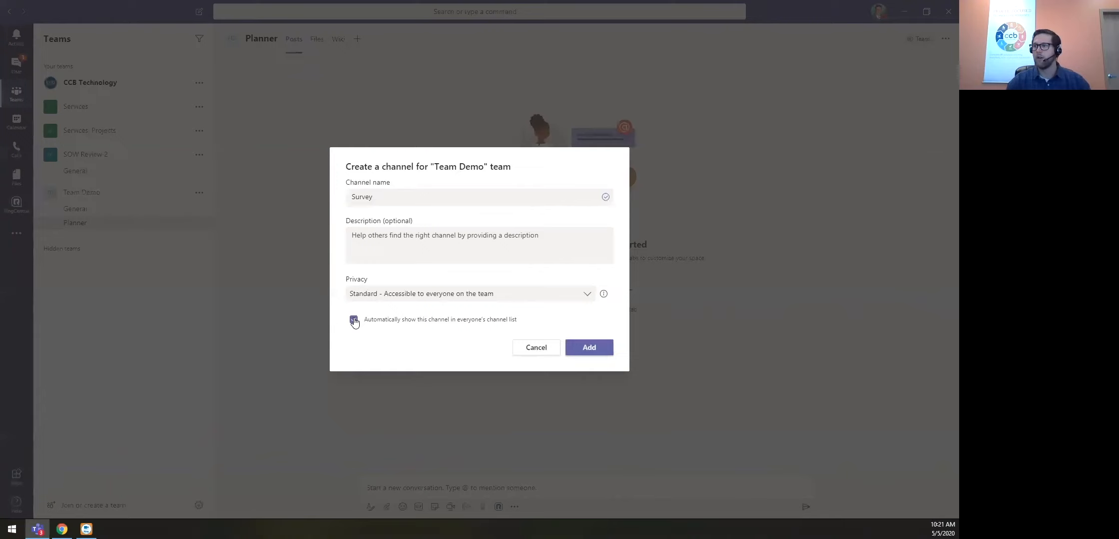
click(597, 349)
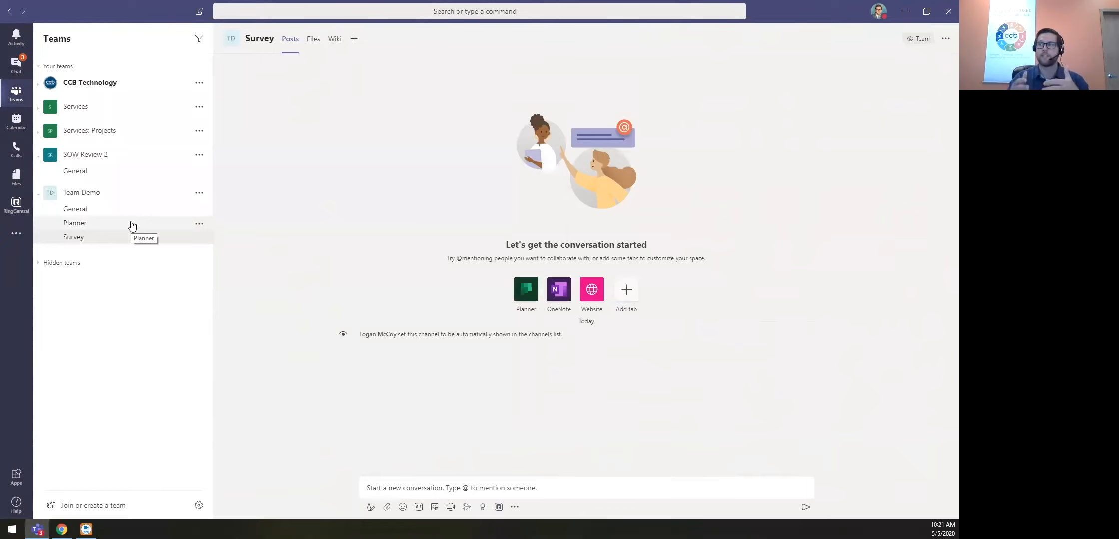
Review the Planner channel's permissions by switching channel moderation On and back to Off.
click(199, 224)
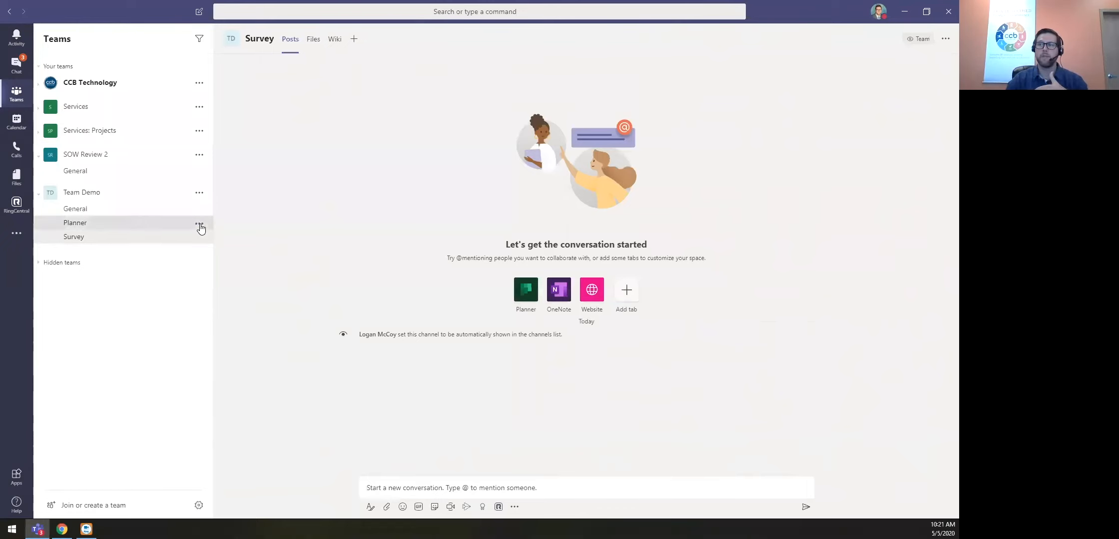
click(233, 296)
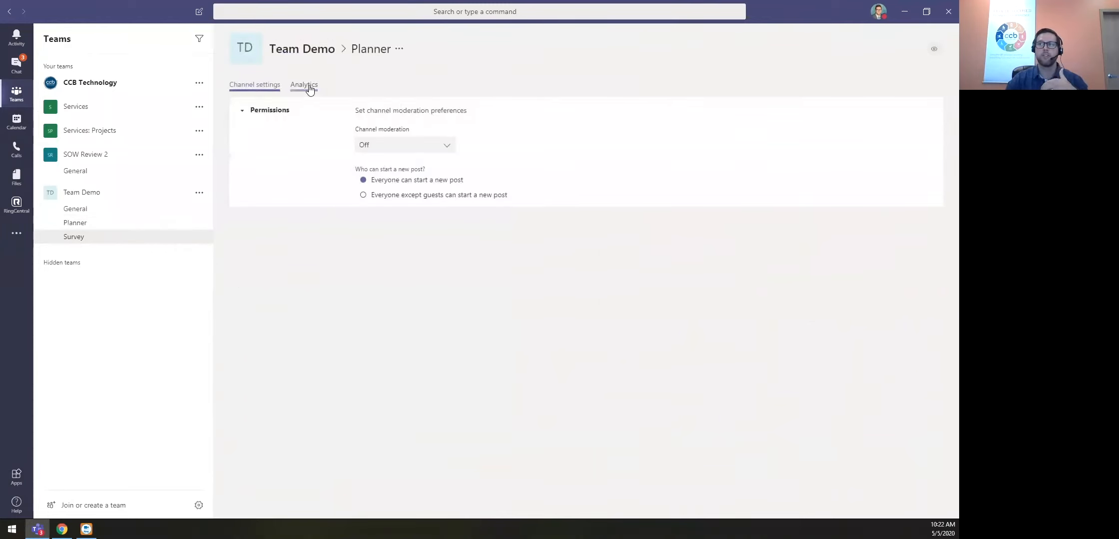
click(410, 144)
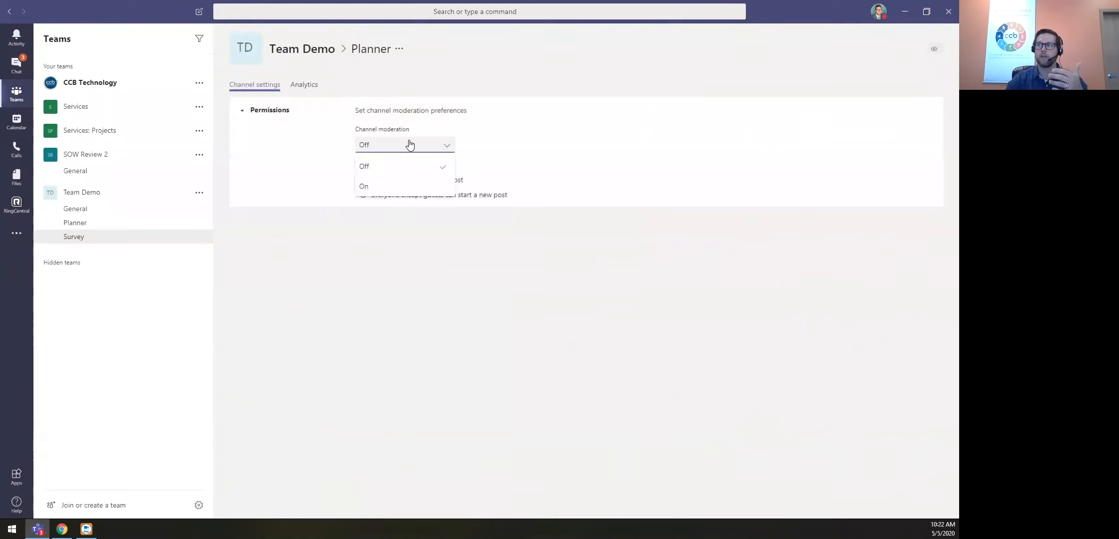
click(425, 165)
click(426, 146)
click(420, 184)
mouse_move(378, 180)
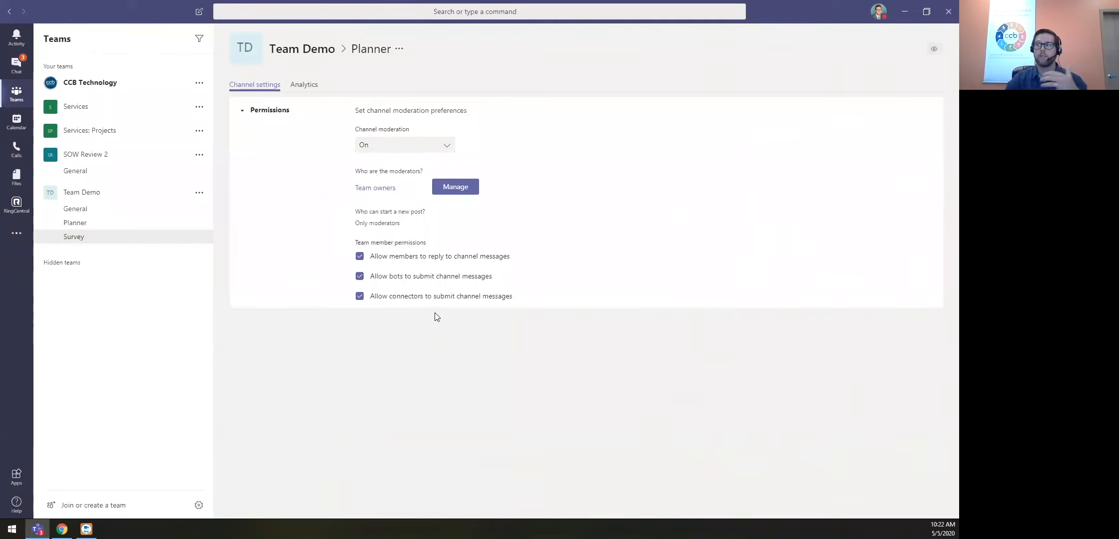
click(401, 147)
click(396, 166)
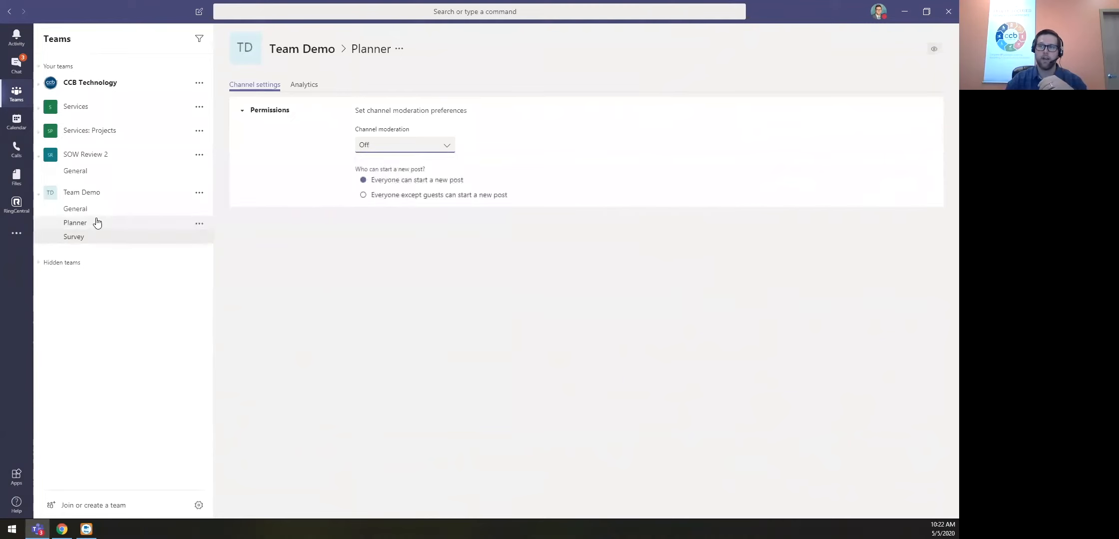
Open Team Demo's management page and view its list of channels.
click(199, 194)
click(183, 210)
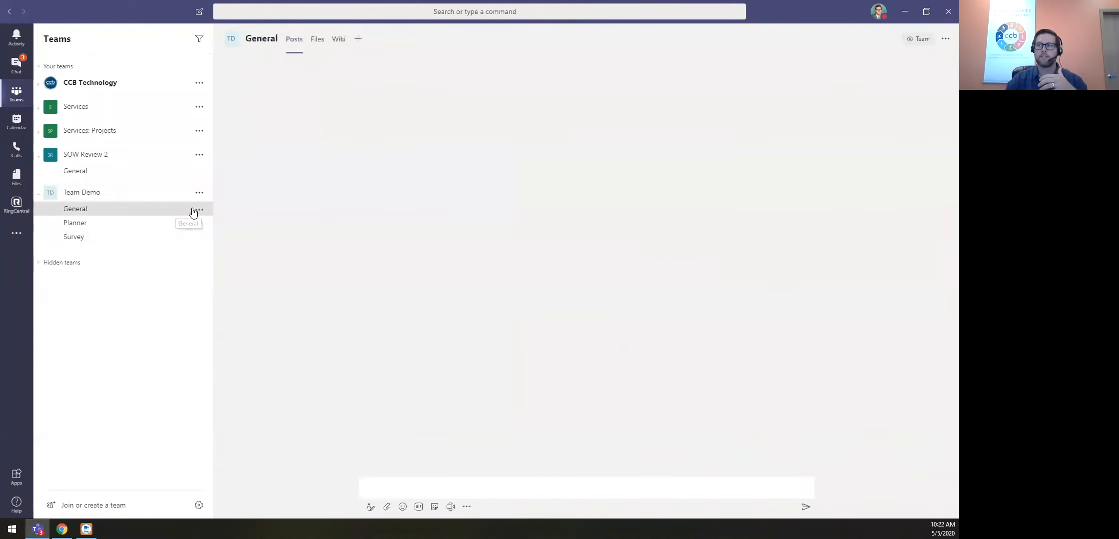
click(198, 194)
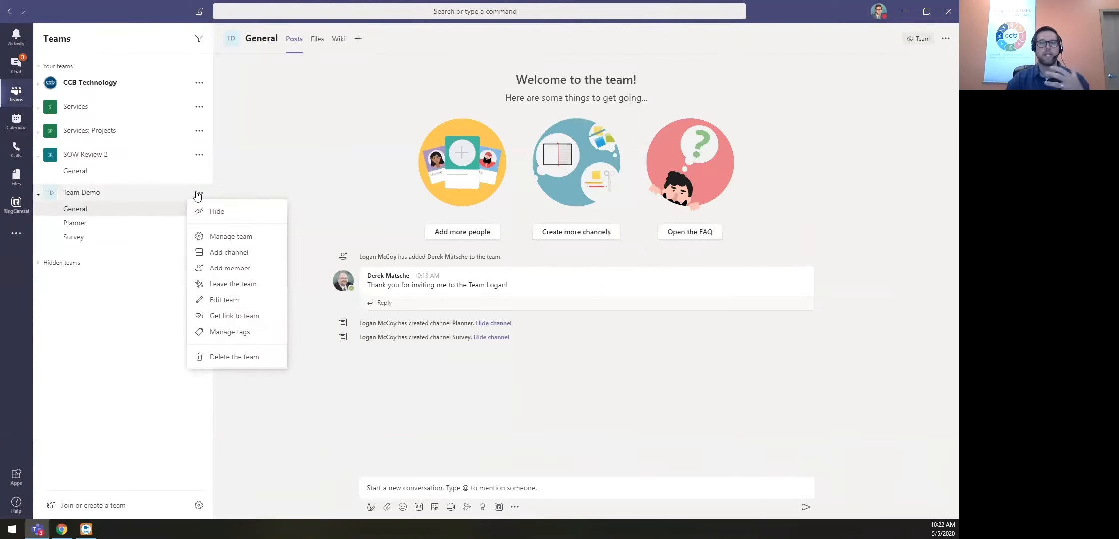
click(217, 236)
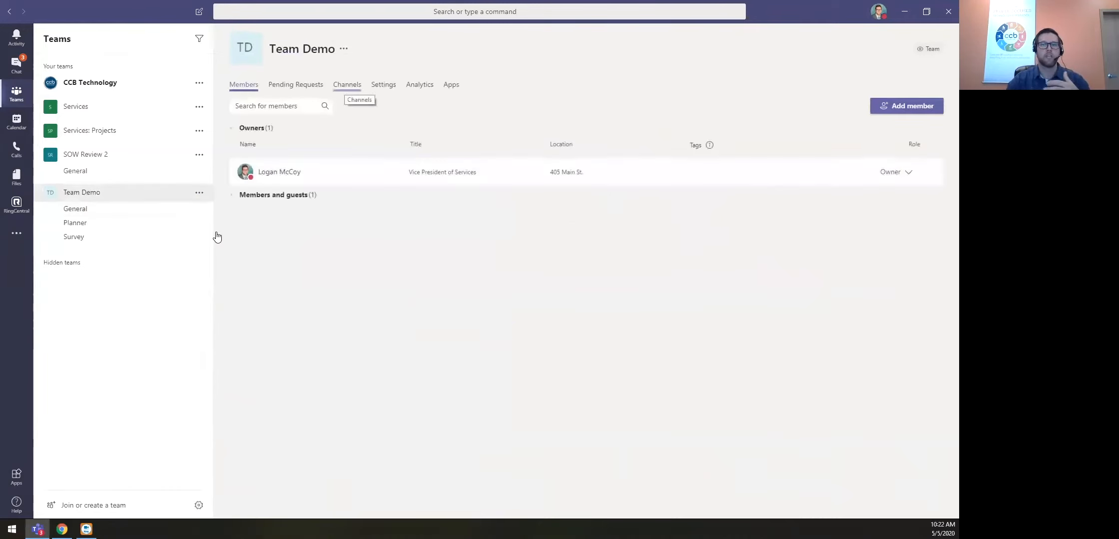
click(343, 83)
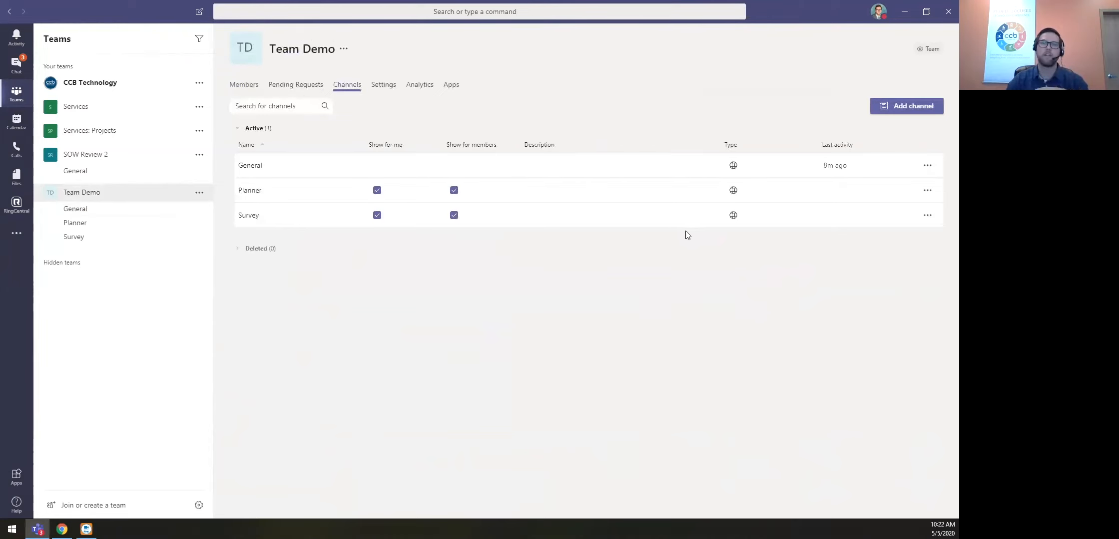
Add a Planner tab with a new plan named Test Plan to Team Demo's Planner channel.
click(93, 226)
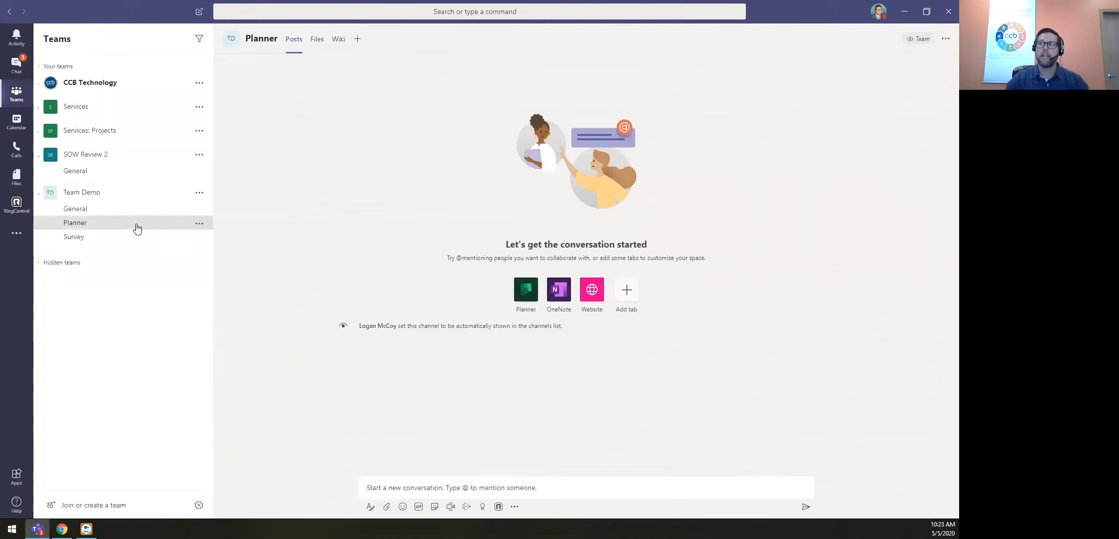
click(359, 42)
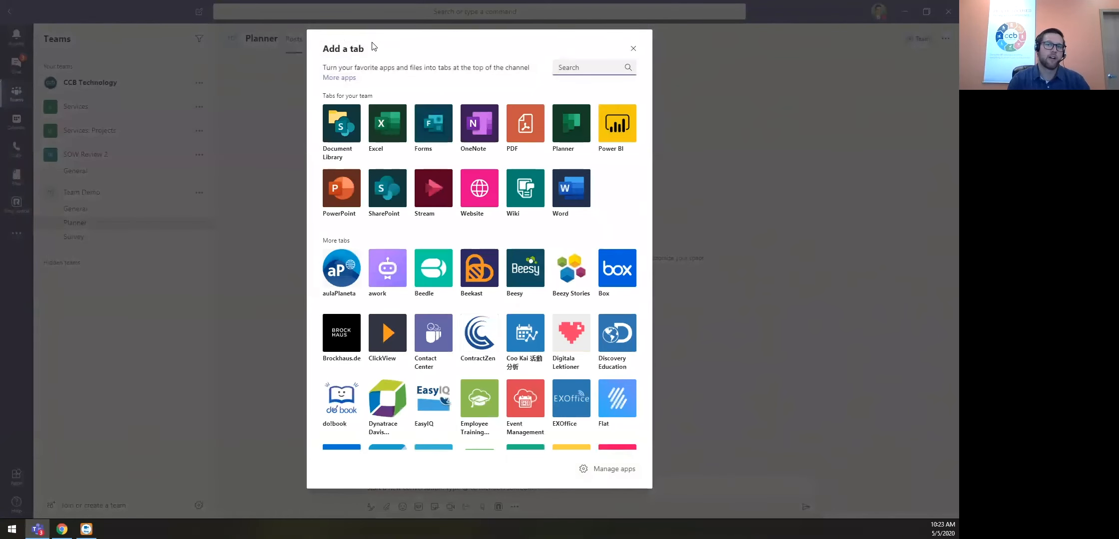
click(577, 122)
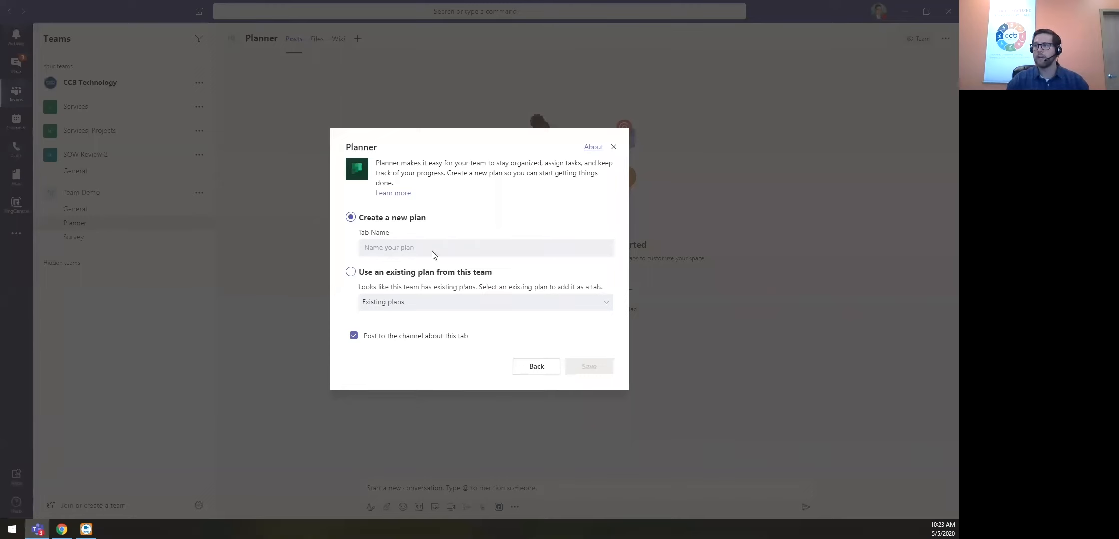
click(375, 246)
text(Test Plan)
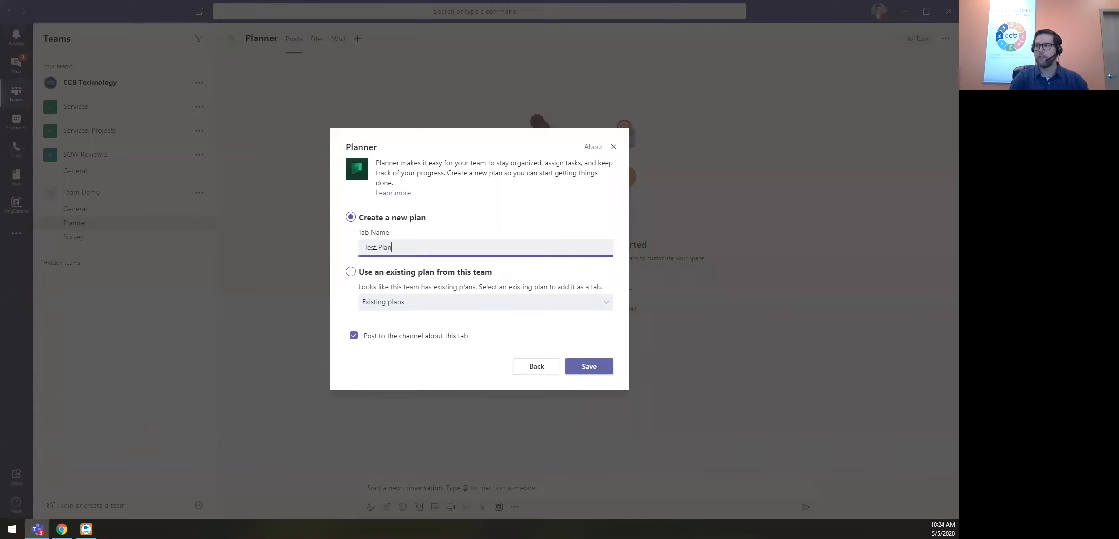
click(591, 367)
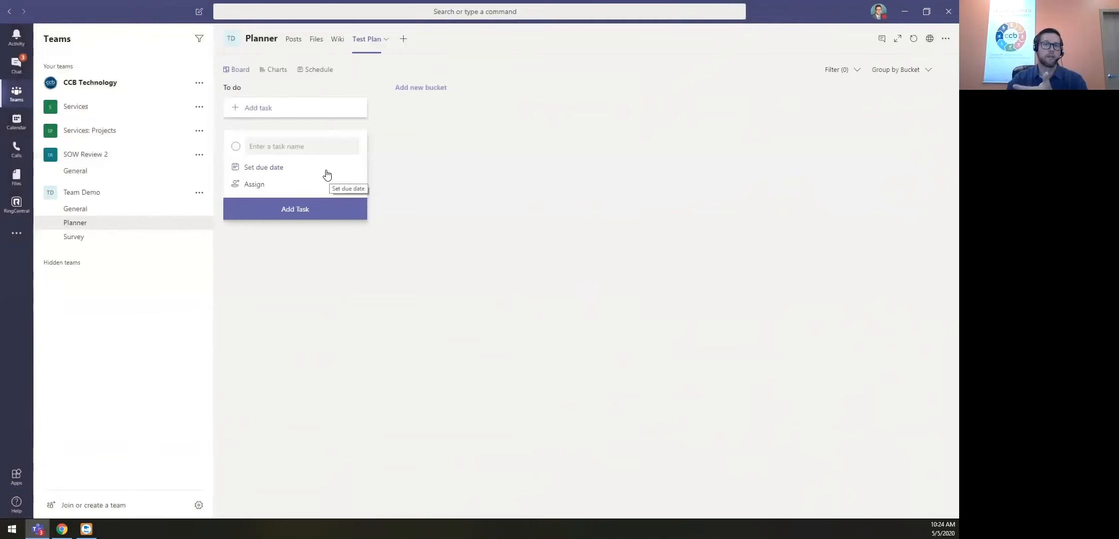
Open the SOW Review 2 plan in that team's General channel and examine the client project template task and its bucket choices.
click(40, 158)
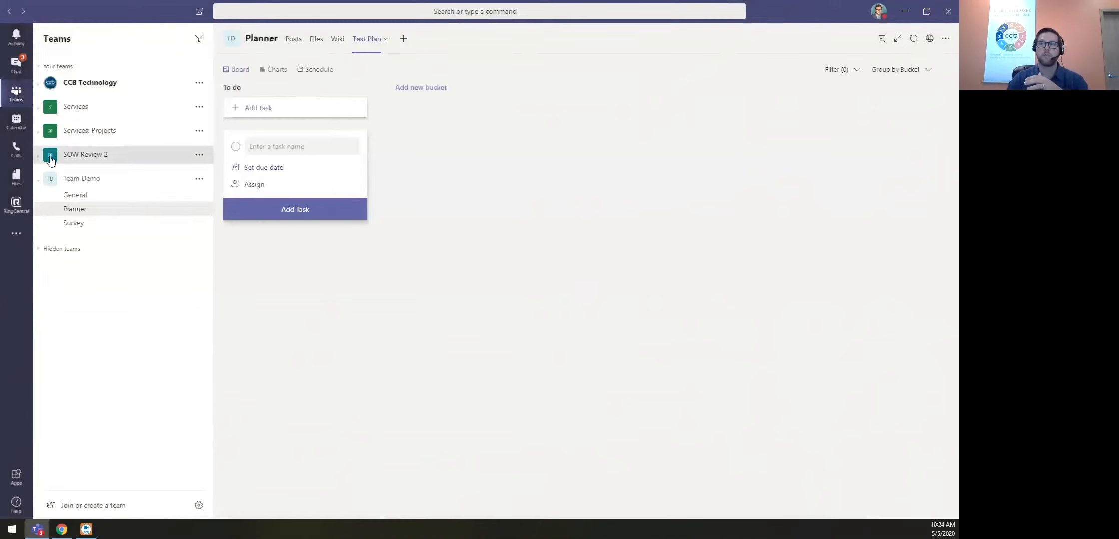
click(91, 158)
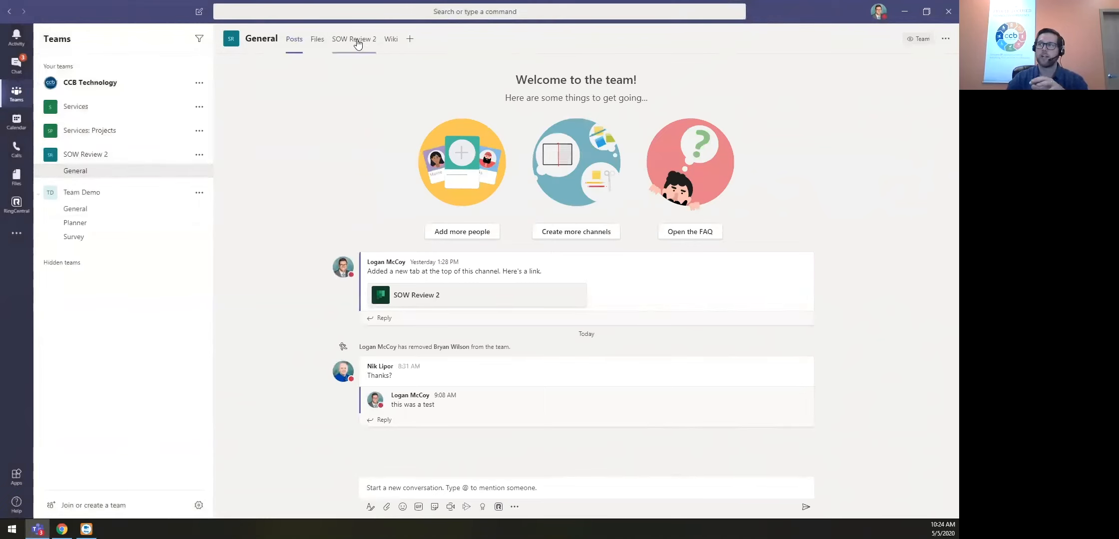
click(358, 80)
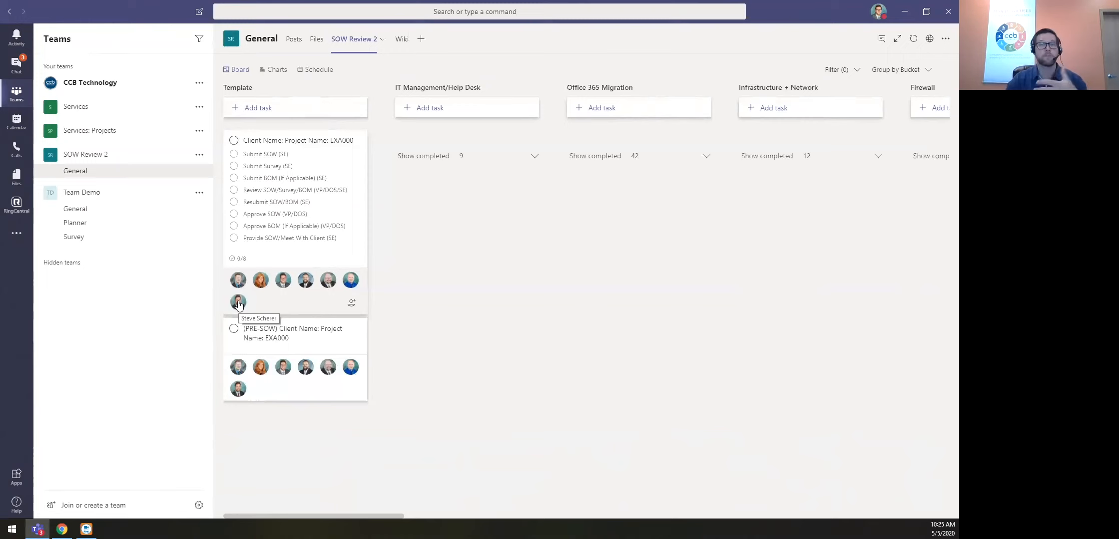
click(321, 163)
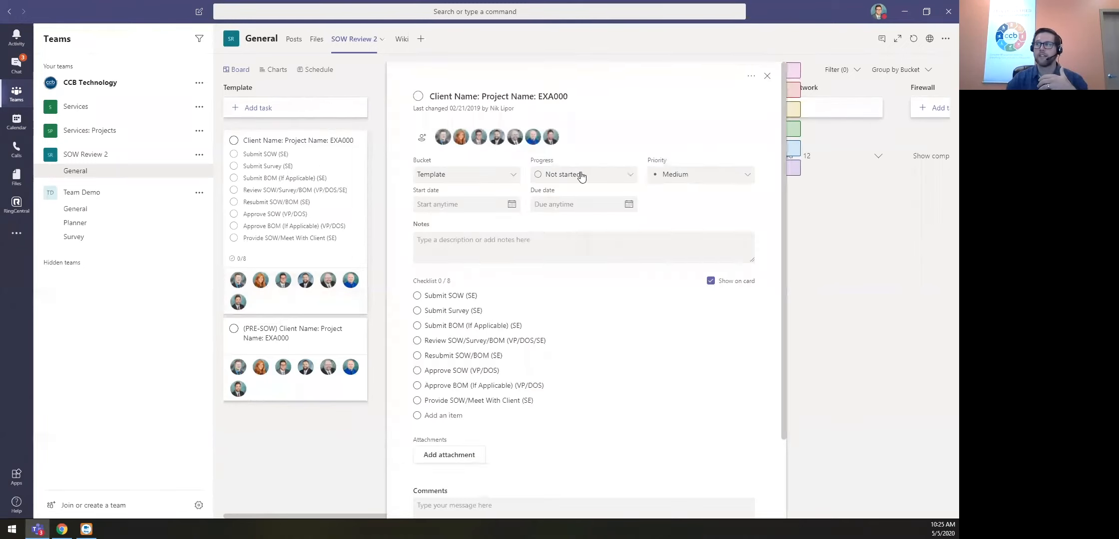
click(497, 175)
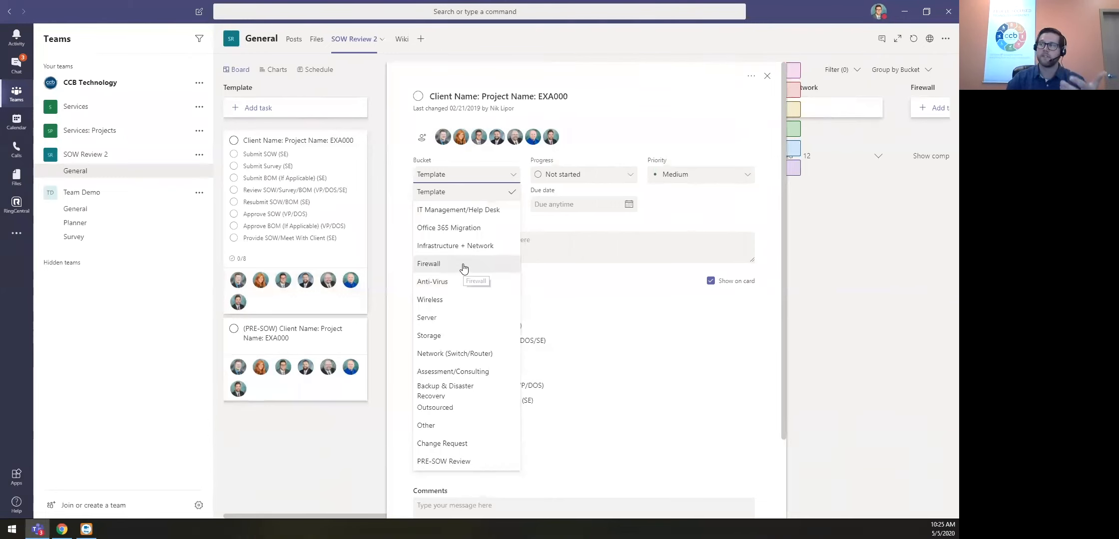
click(866, 283)
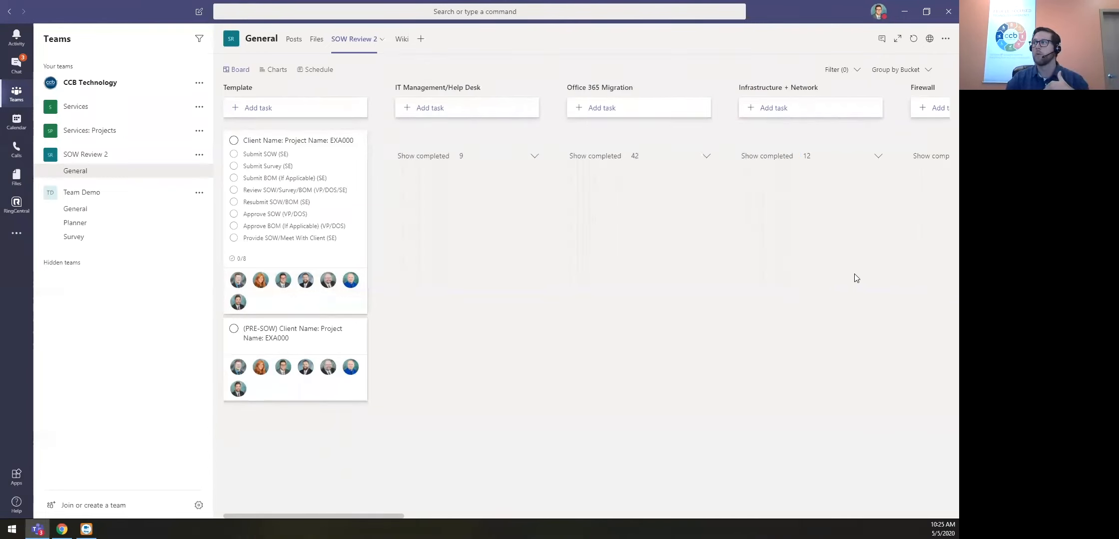
Show the Firewall bucket's completed tasks on the SOW Review 2 board and return to Team Demo's Planner channel.
drag(392, 519, 482, 519)
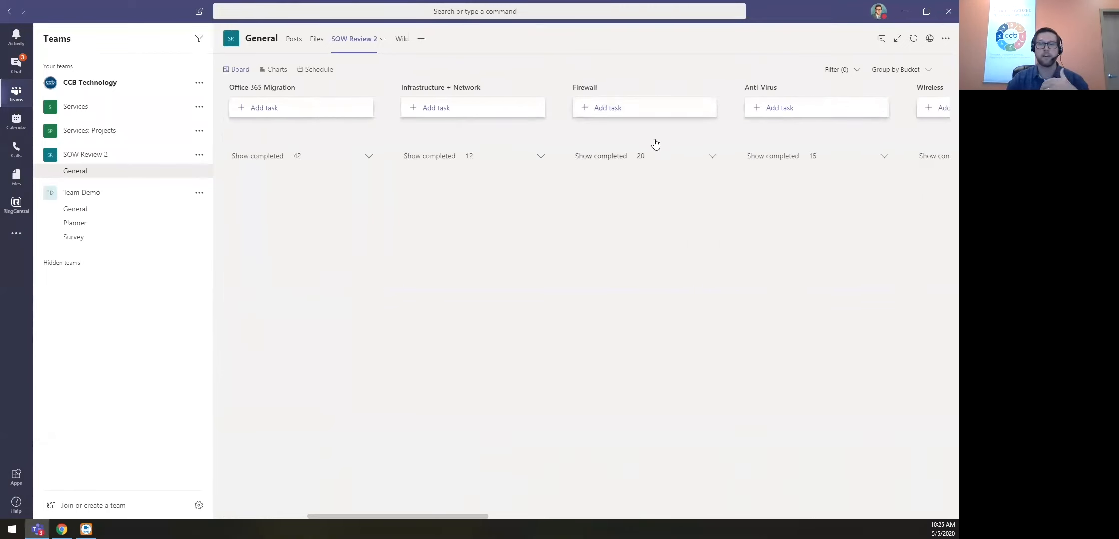
click(682, 159)
scroll(675, 218, down, 5)
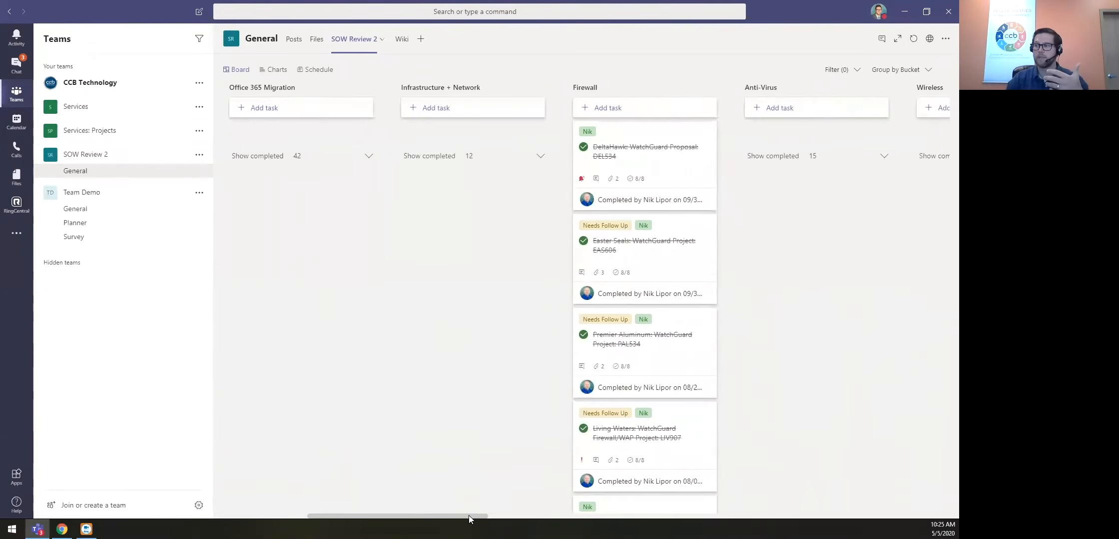
drag(468, 515, 337, 510)
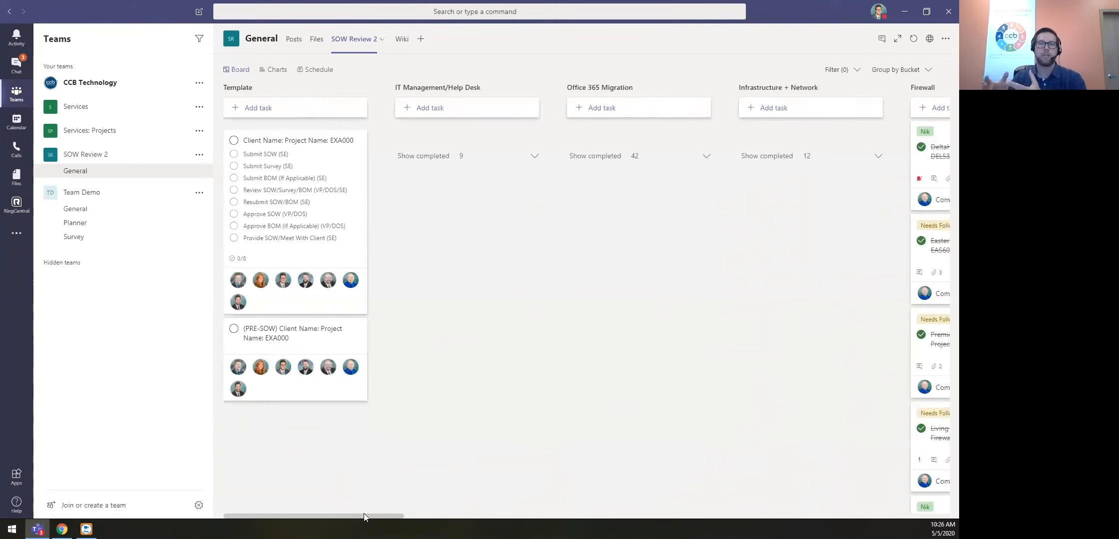
click(83, 224)
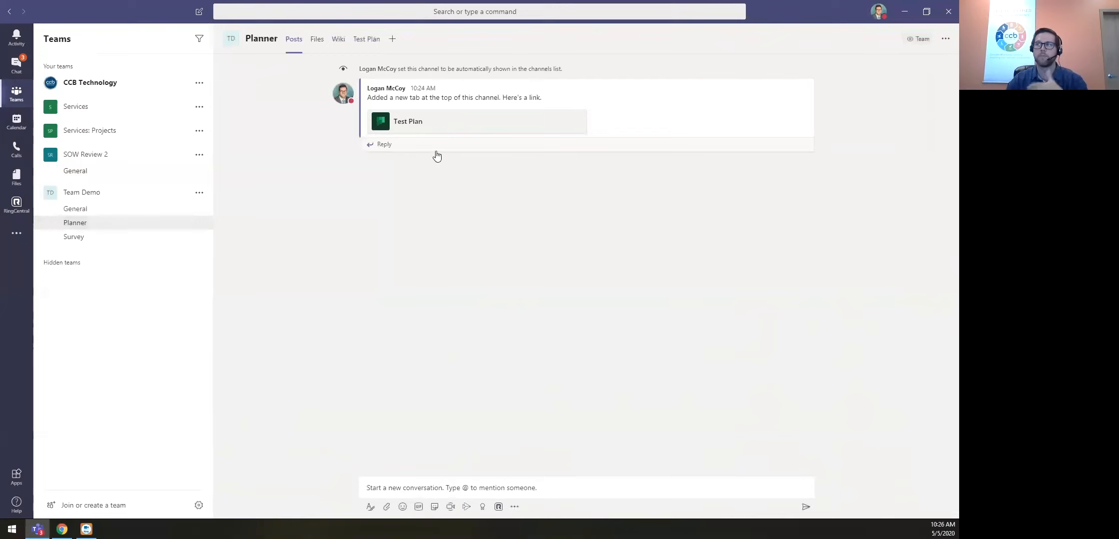
View the Test Plan tab in the Planner channel and open Team Demo's Survey channel.
click(365, 45)
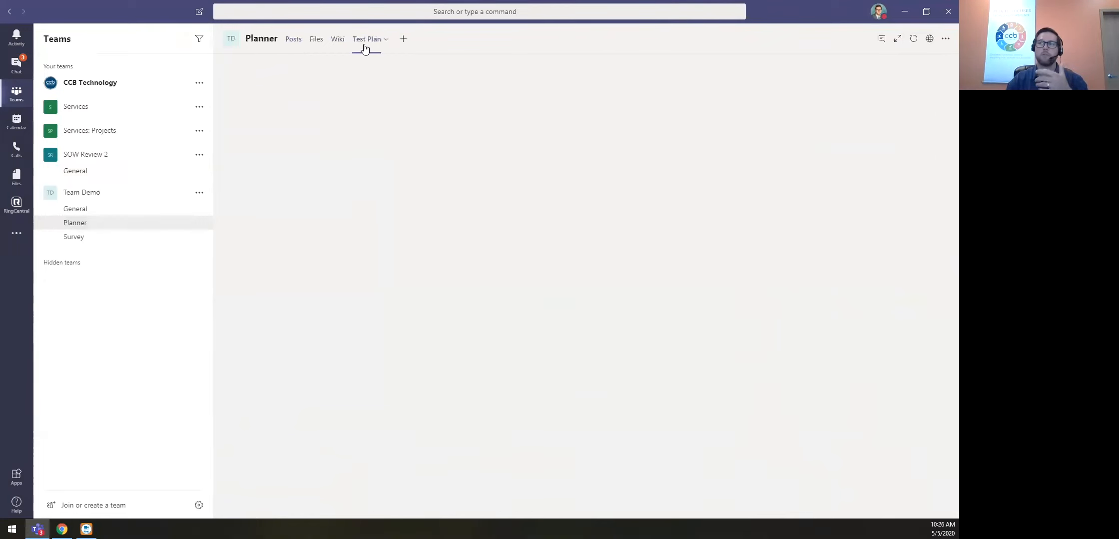
click(109, 240)
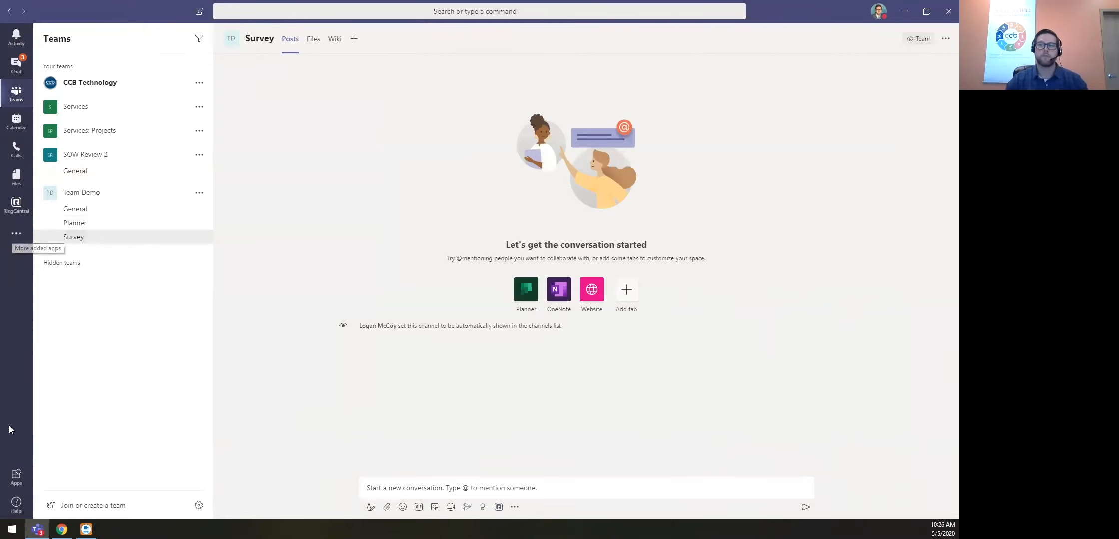
Search the app catalogue for "sur" and open the SurveyMonkey app's chat.
click(16, 478)
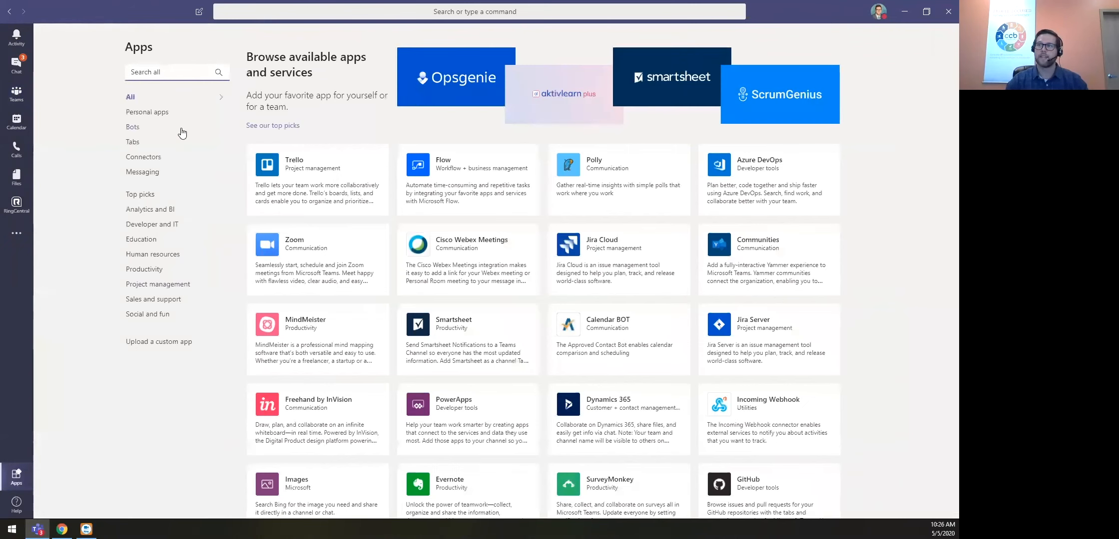
text(sur)
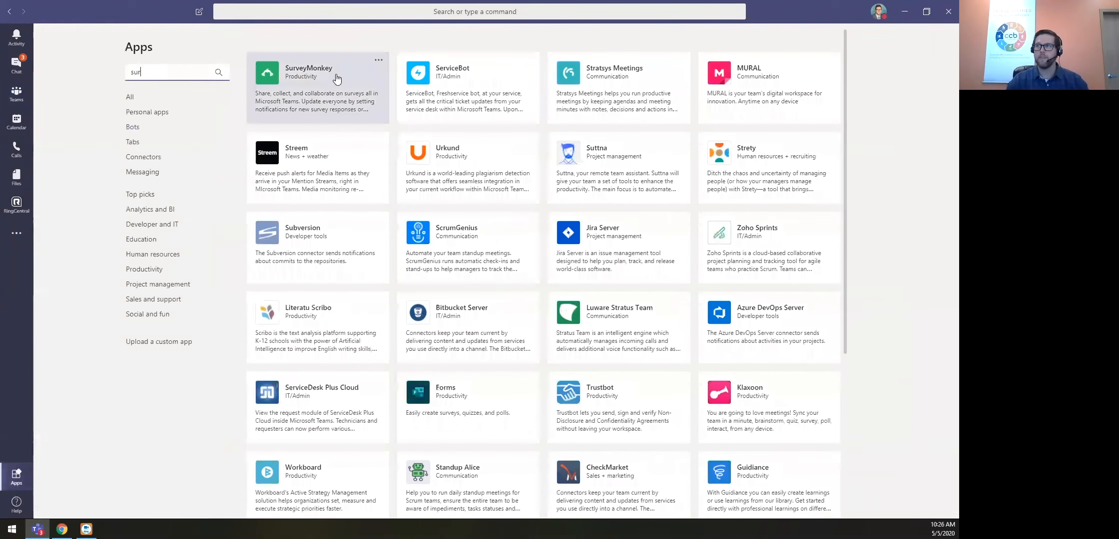
click(335, 80)
click(321, 161)
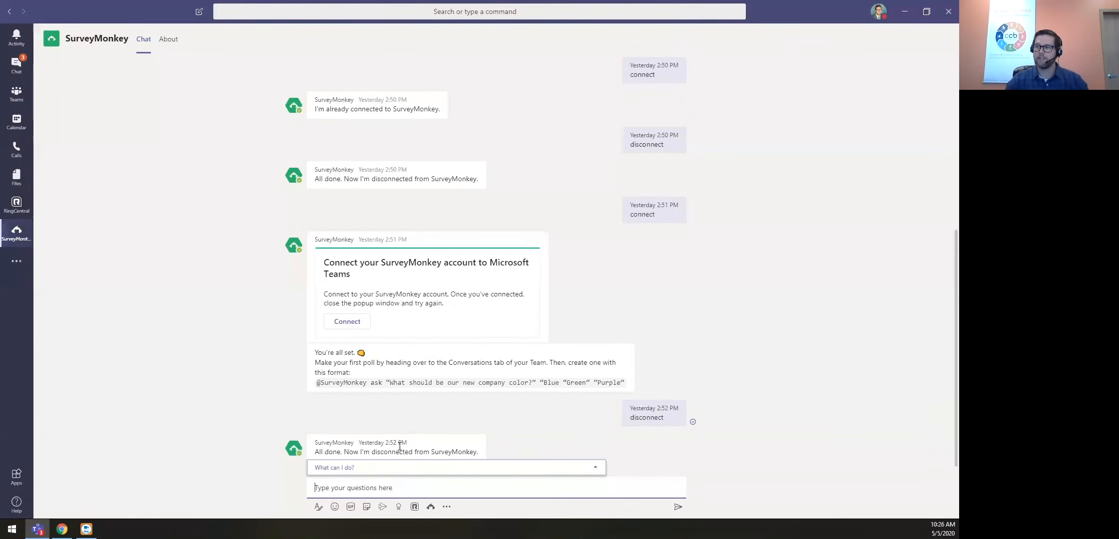
Send the SurveyMonkey bot the message "connect", link the SurveyMonkey account to Teams and close the browser page.
text(connect)
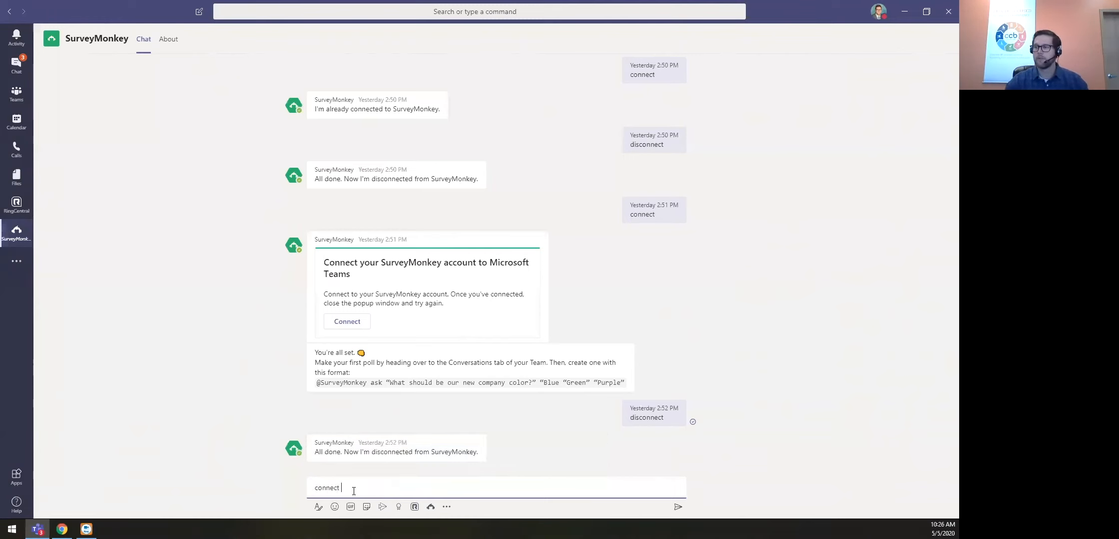
key(Return)
mouse_move(655, 457)
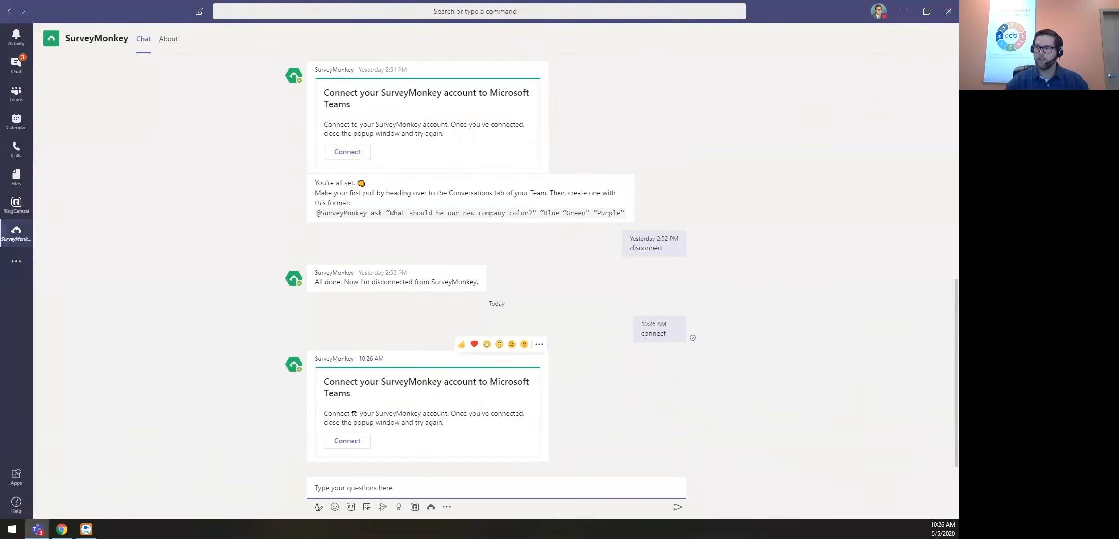
click(348, 442)
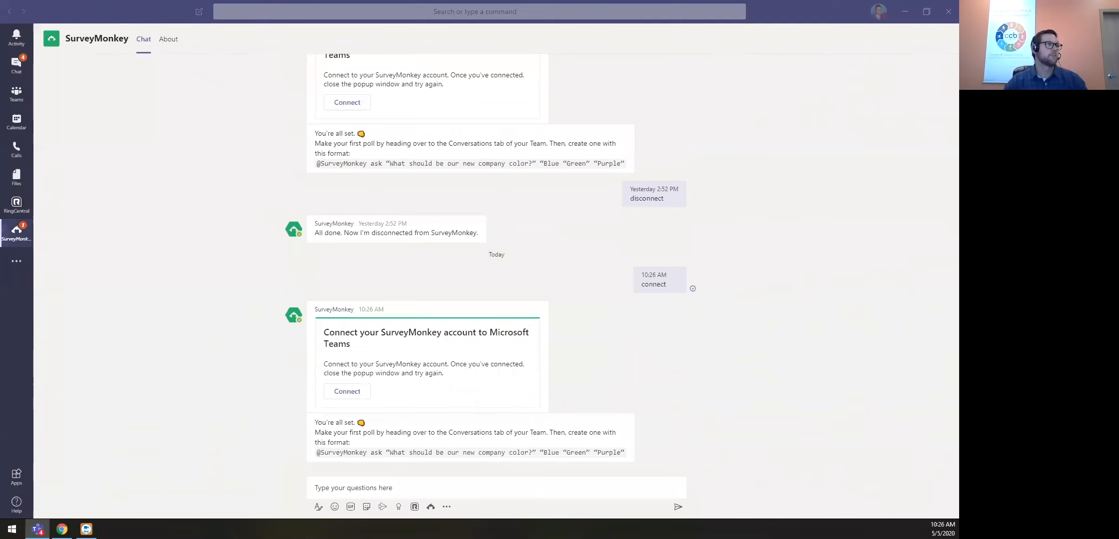
key(alt+Tab)
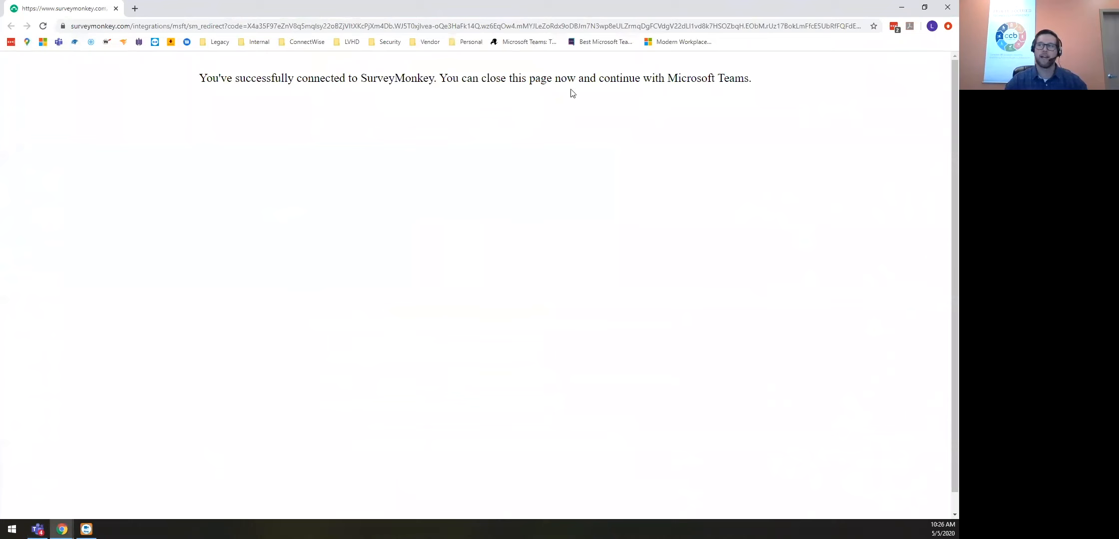
click(947, 6)
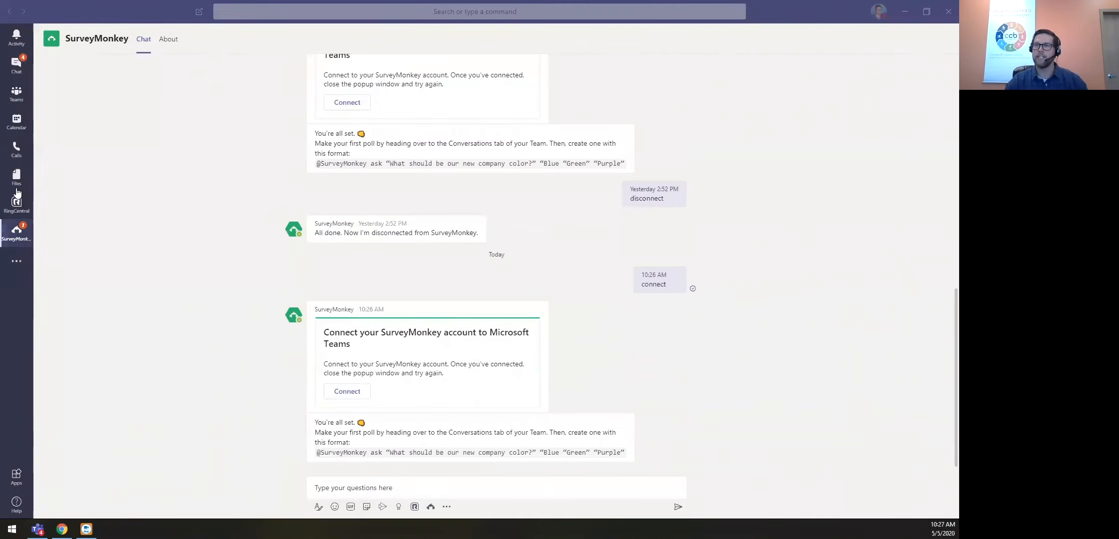
Return to Team Demo's Survey channel and add SurveyMonkey to the team from the message box.
click(20, 95)
click(19, 94)
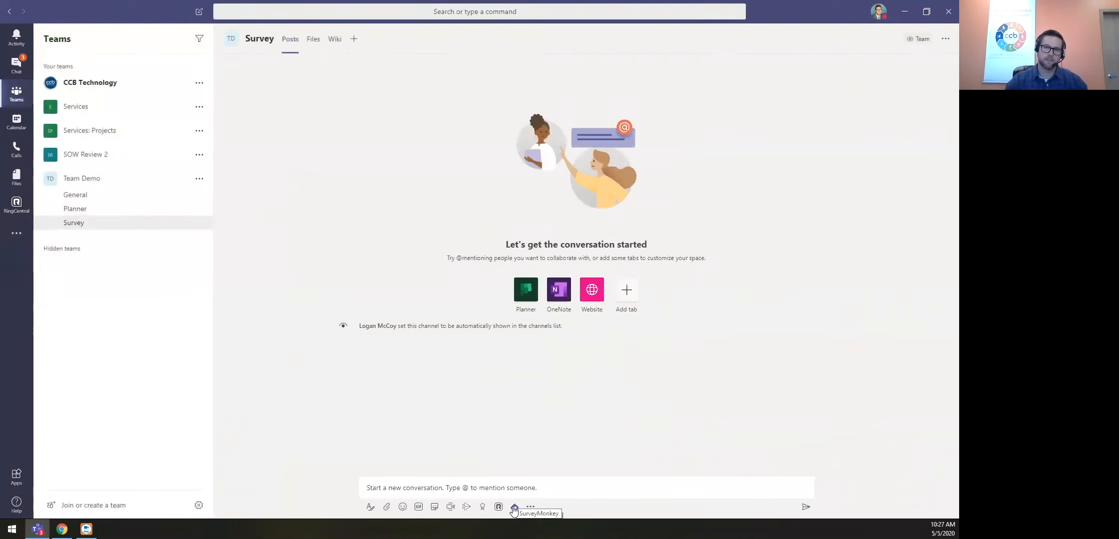
click(514, 509)
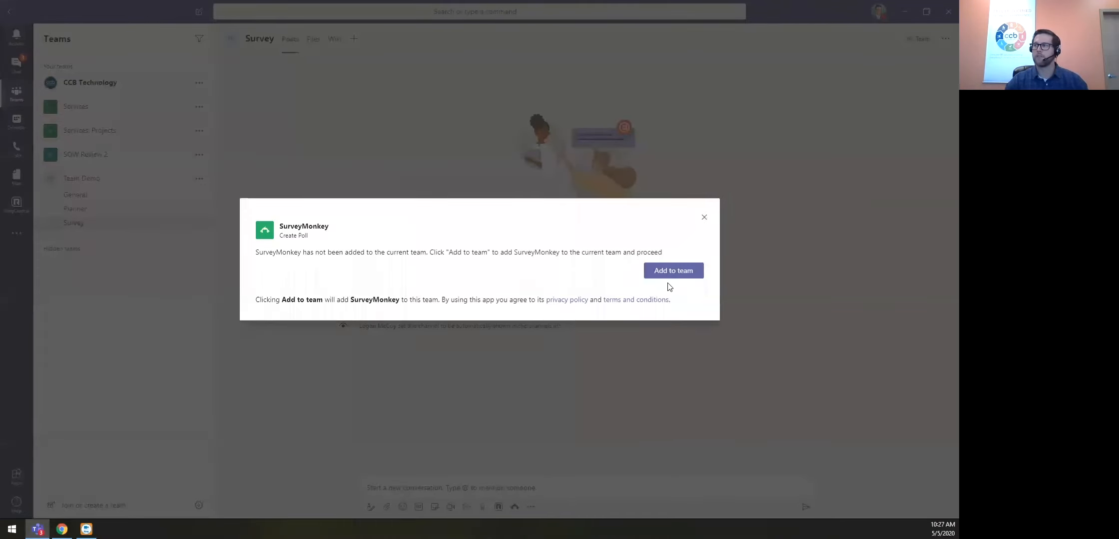
click(670, 273)
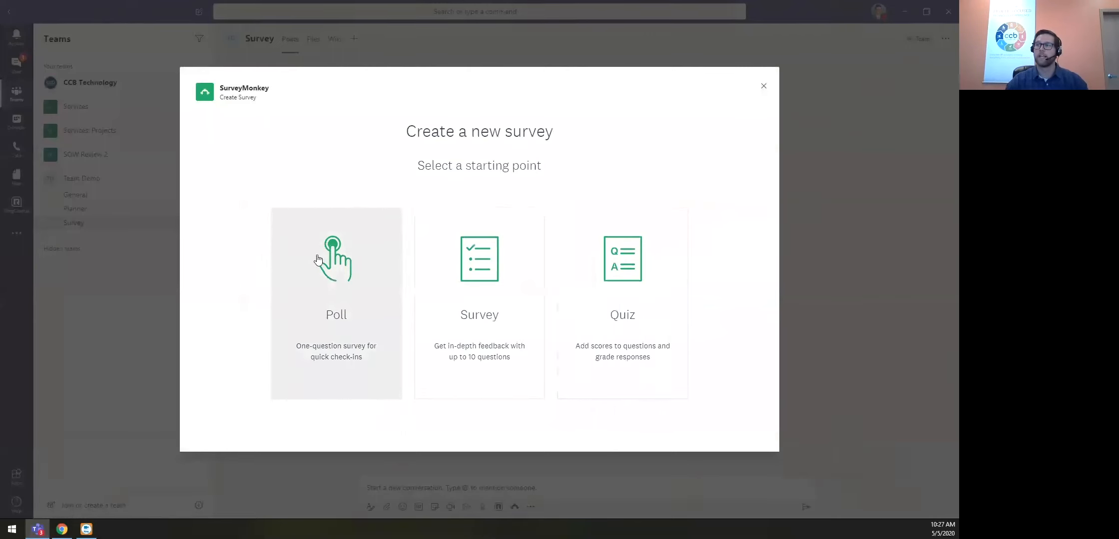
Create a multiple-choice SurveyMonkey poll titled "test" with choices a, b and c in the Survey channel.
click(334, 278)
click(265, 231)
text(tewst)
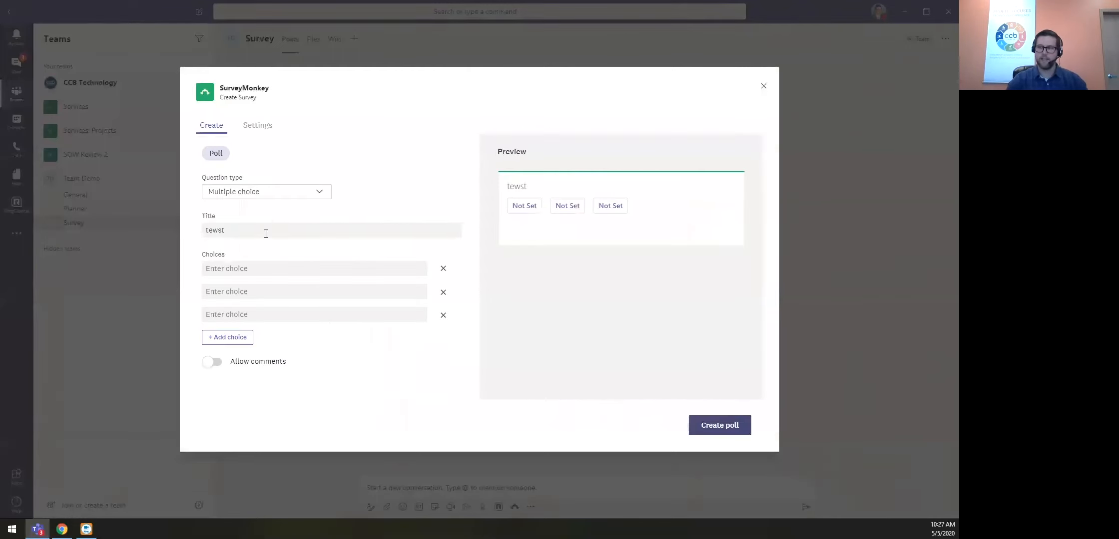
key(BackSpace)
text(st)
click(271, 268)
text(a)
click(259, 291)
text(b)
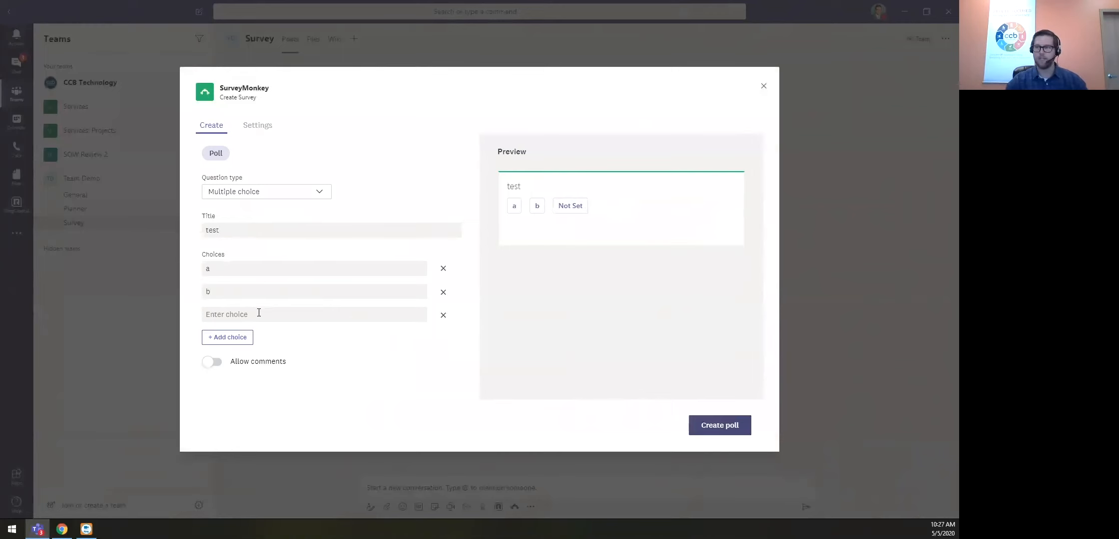
click(707, 424)
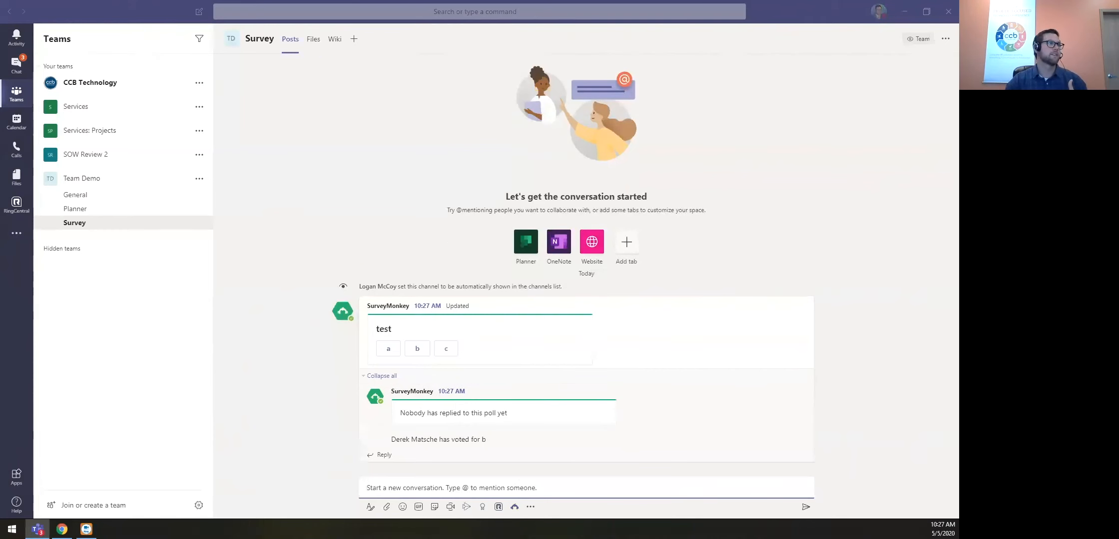
Switch to Chrome, examine the questions in the Service Opportunity Questionnaire and return to the Survey channel in Teams.
key(alt+Tab)
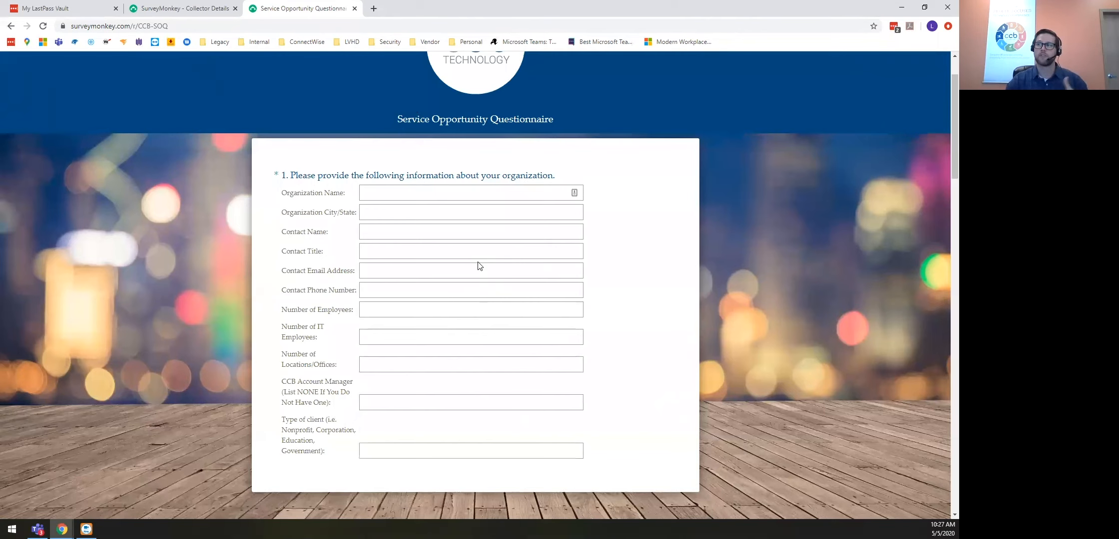
scroll(477, 264, down, 5)
scroll(470, 261, down, 2)
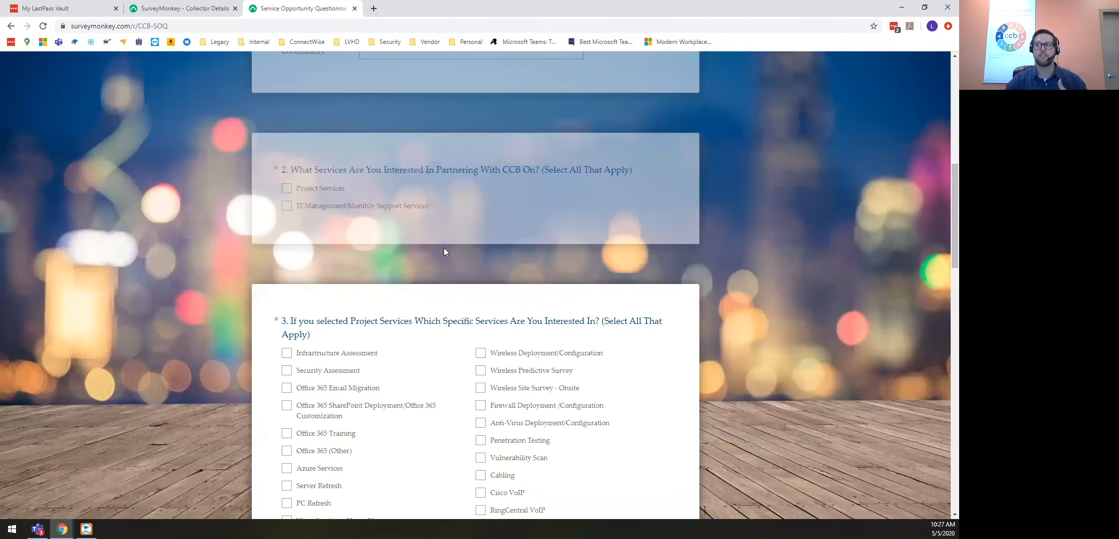
scroll(443, 247, down, 2)
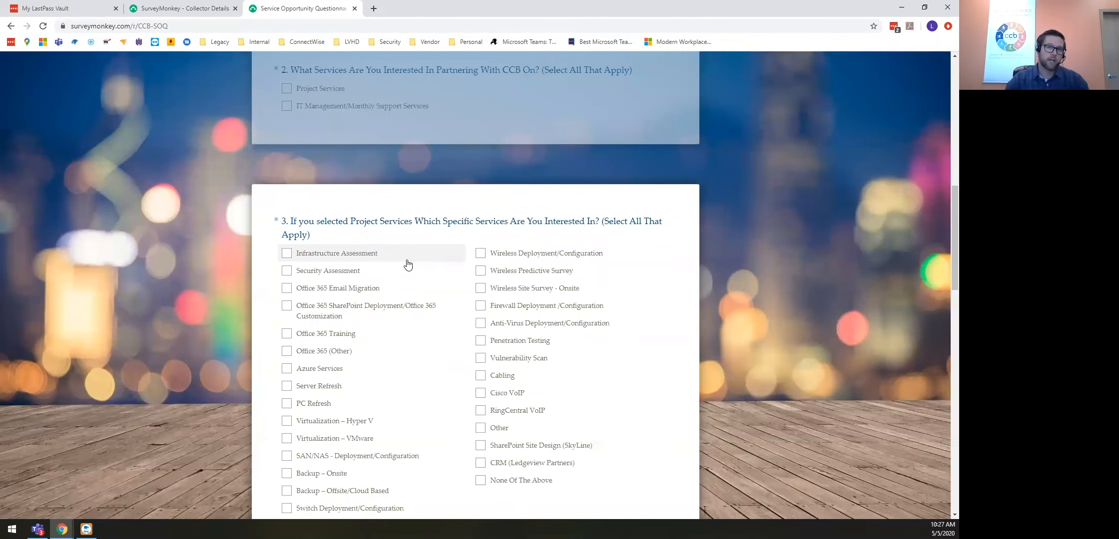
scroll(404, 257, down, 4)
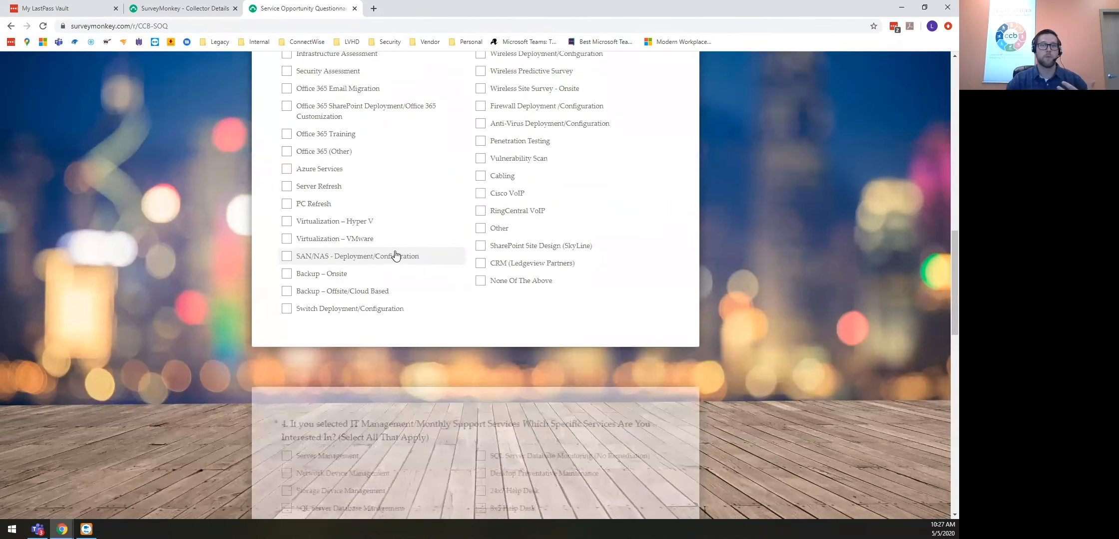
scroll(386, 251, down, 2)
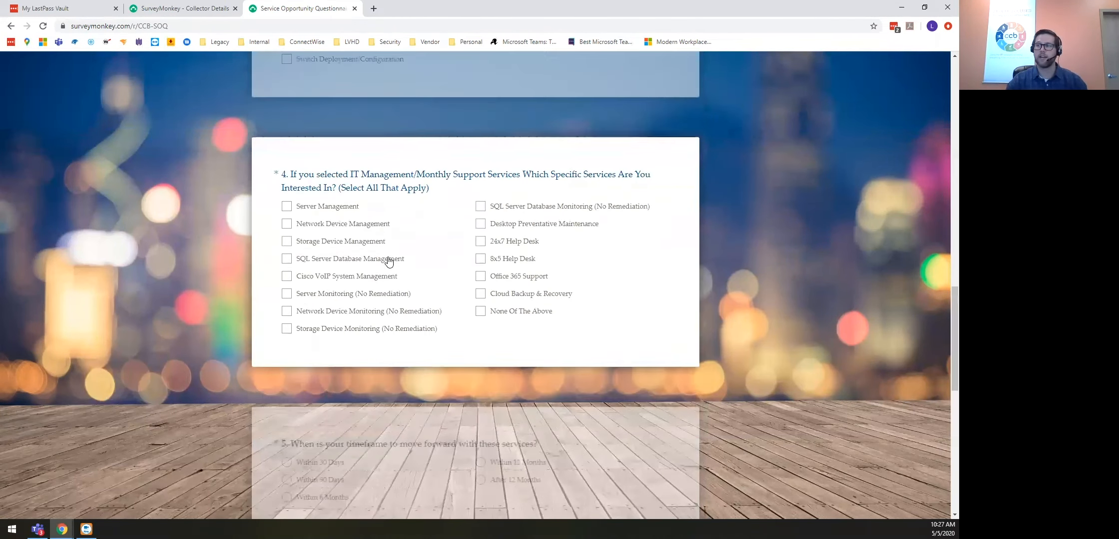
scroll(387, 259, up, 2)
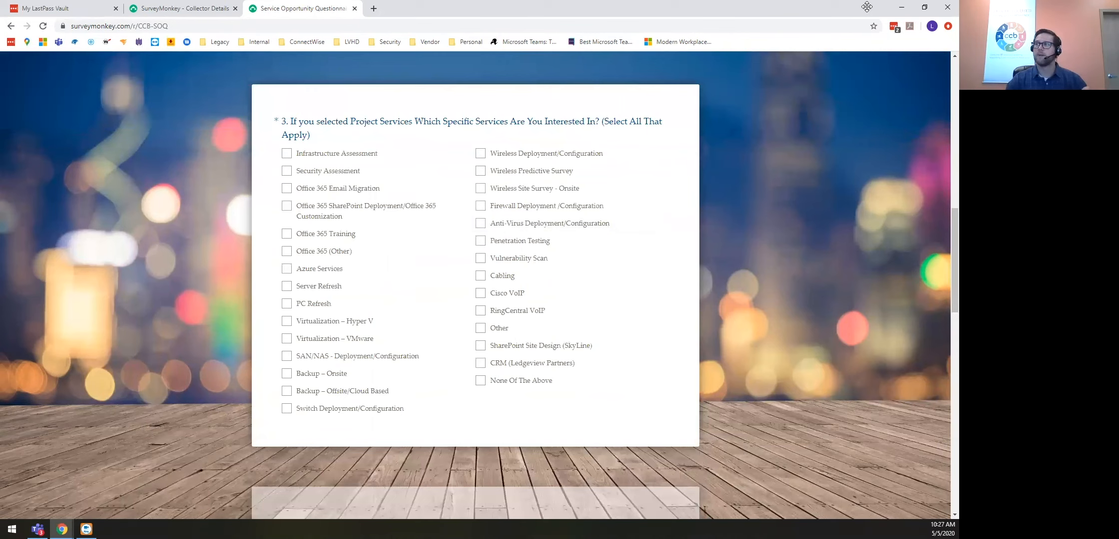
click(901, 7)
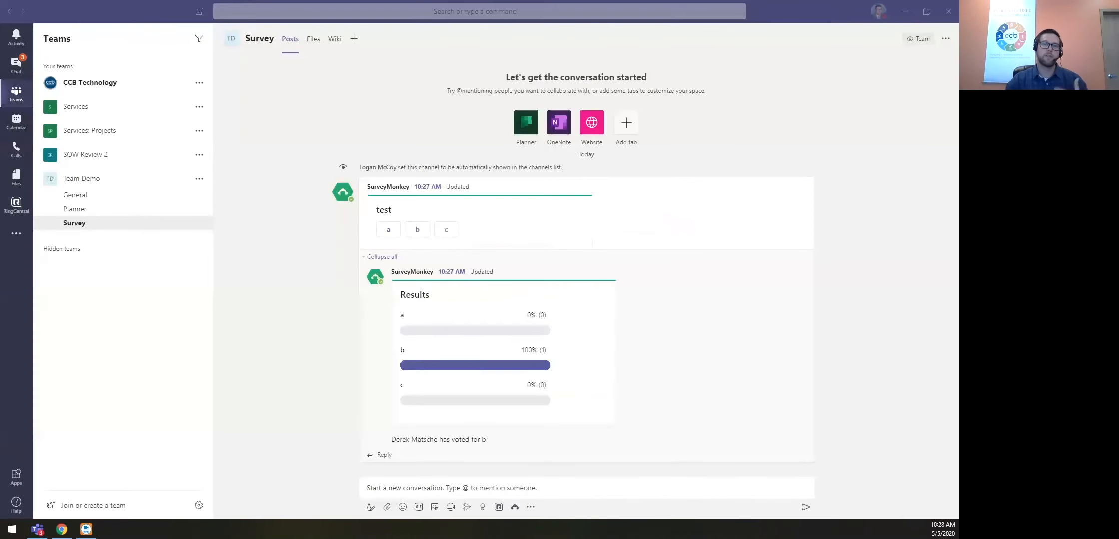